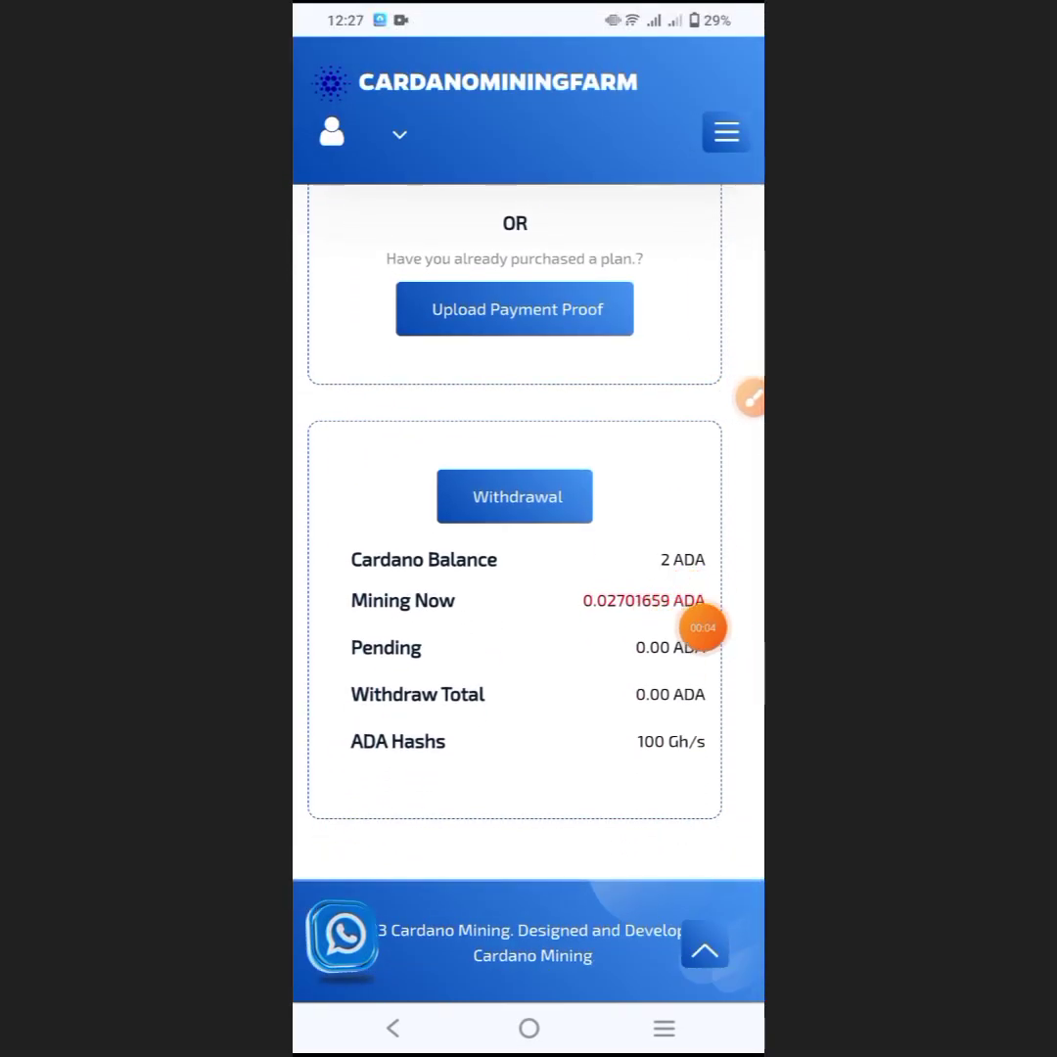
# Scroll the 2 ADA Cardano Mining Farm dashboard, then bring up Recents to switch to Binance
pyautogui.moveTo(751, 676)
pyautogui.mouseDown()
pyautogui.moveTo(735, 490)
pyautogui.moveTo(561, 816)
pyautogui.mouseUp()
pyautogui.scroll(5, 528, 587)
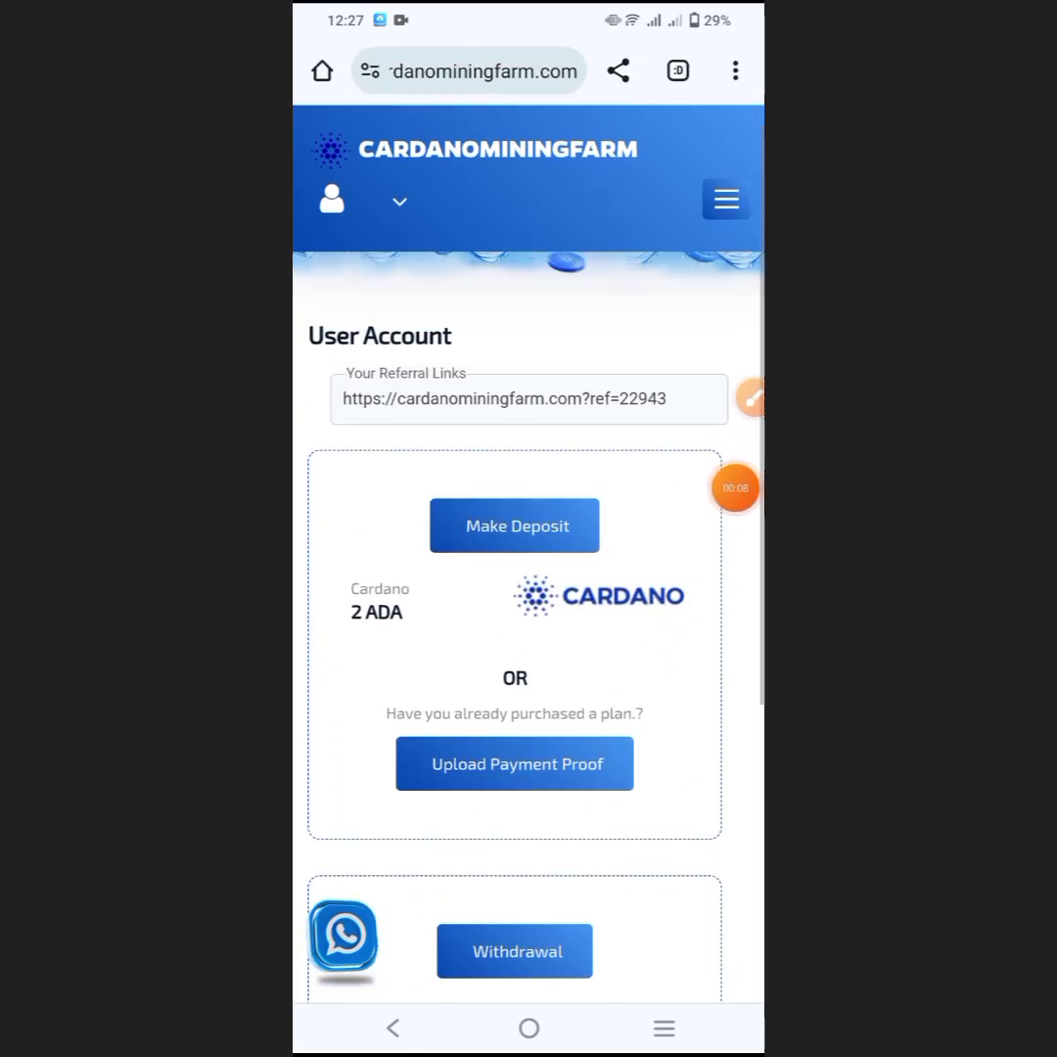
pyautogui.scroll(2, 529, 588)
pyautogui.moveTo(639, 401)
pyautogui.mouseDown()
pyautogui.moveTo(735, 624)
pyautogui.moveTo(437, 651)
pyautogui.moveTo(358, 642)
pyautogui.moveTo(419, 639)
pyautogui.moveTo(373, 642)
pyautogui.moveTo(415, 644)
pyautogui.moveTo(649, 734)
pyautogui.moveTo(735, 680)
pyautogui.mouseUp()
pyautogui.click(664, 1028)
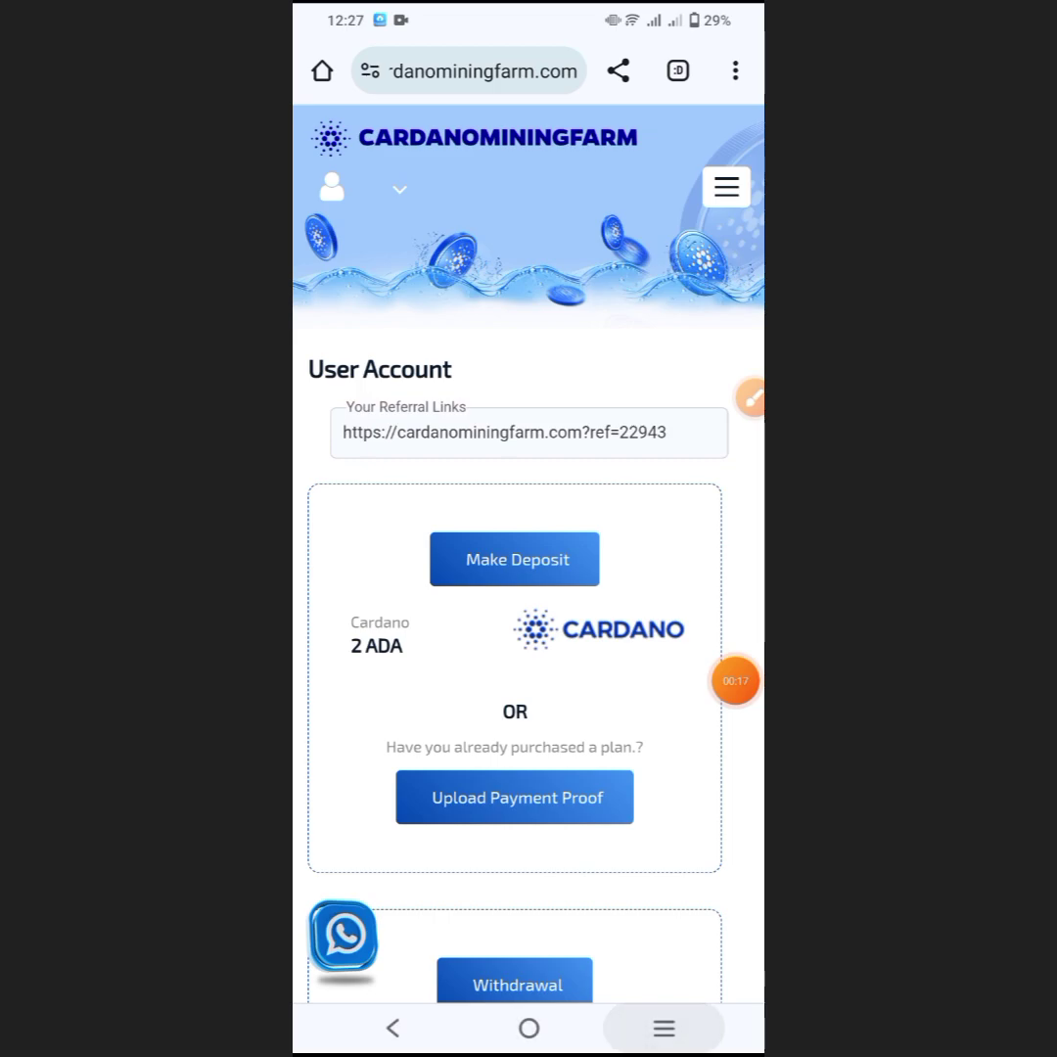
# Check the Binance ADA/USDT sell form, then switch away toward the paused YouTube video
pyautogui.click(328, 529)
pyautogui.moveTo(738, 684)
pyautogui.mouseDown()
pyautogui.moveTo(340, 370)
pyautogui.moveTo(622, 633)
pyautogui.mouseUp()
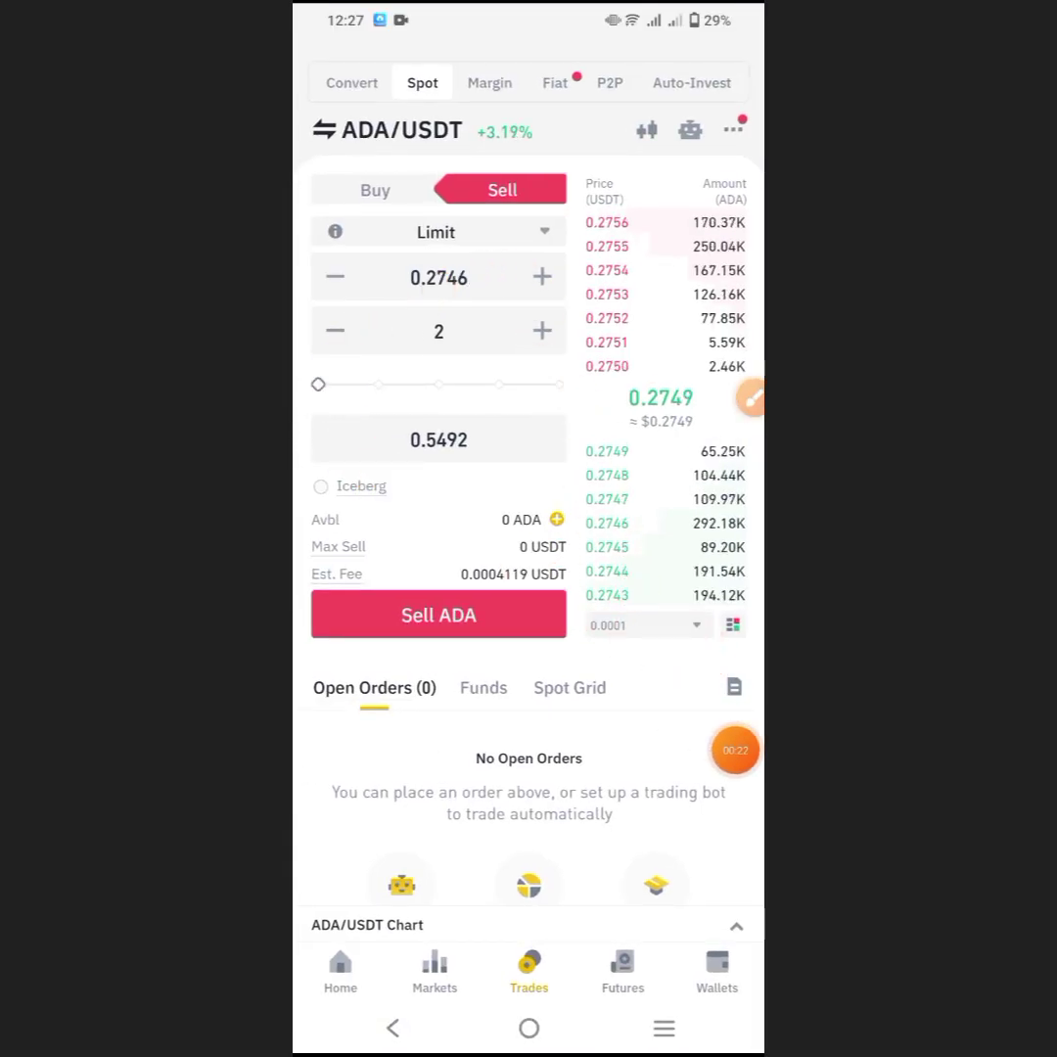
pyautogui.moveTo(735, 750)
pyautogui.mouseDown()
pyautogui.moveTo(573, 539)
pyautogui.moveTo(397, 465)
pyautogui.moveTo(456, 531)
pyautogui.moveTo(735, 753)
pyautogui.mouseUp()
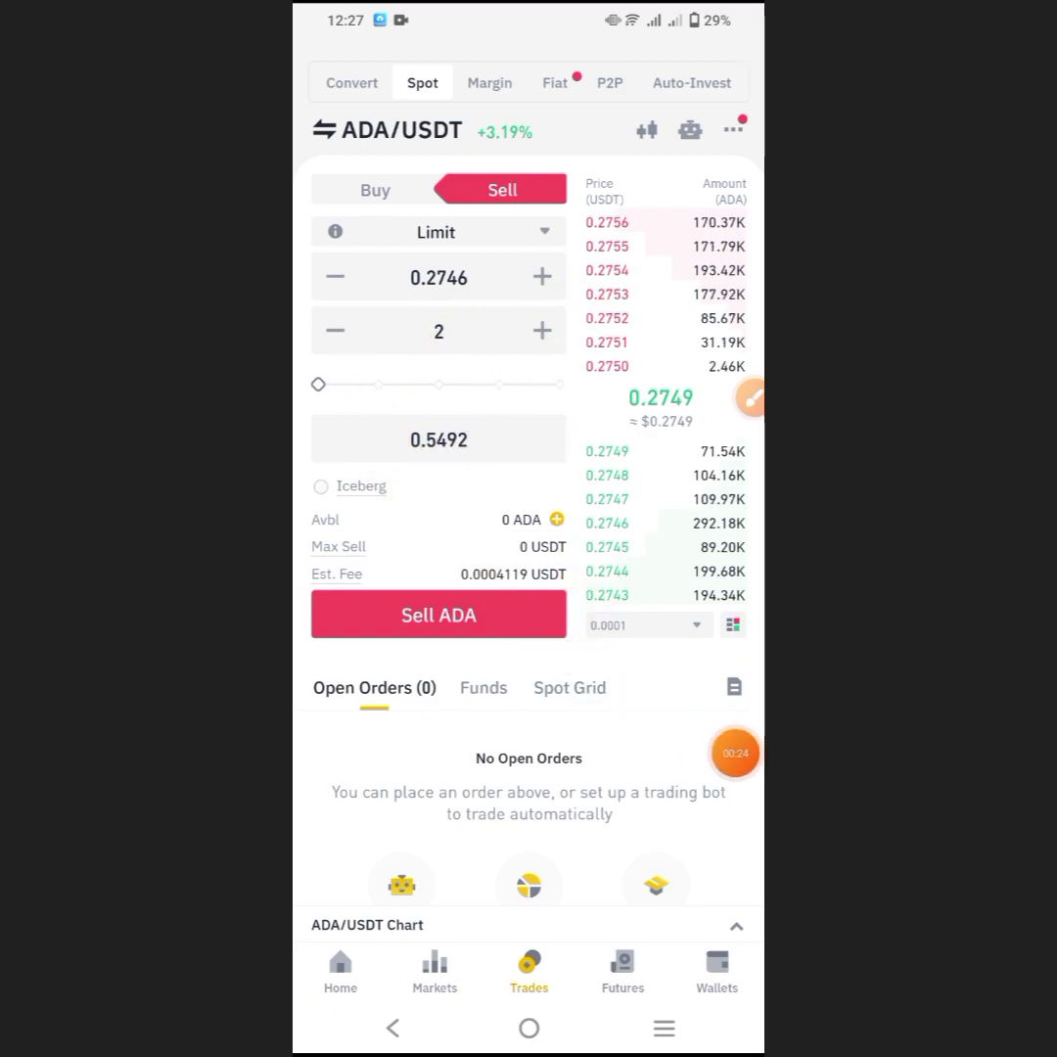
pyautogui.click(735, 753)
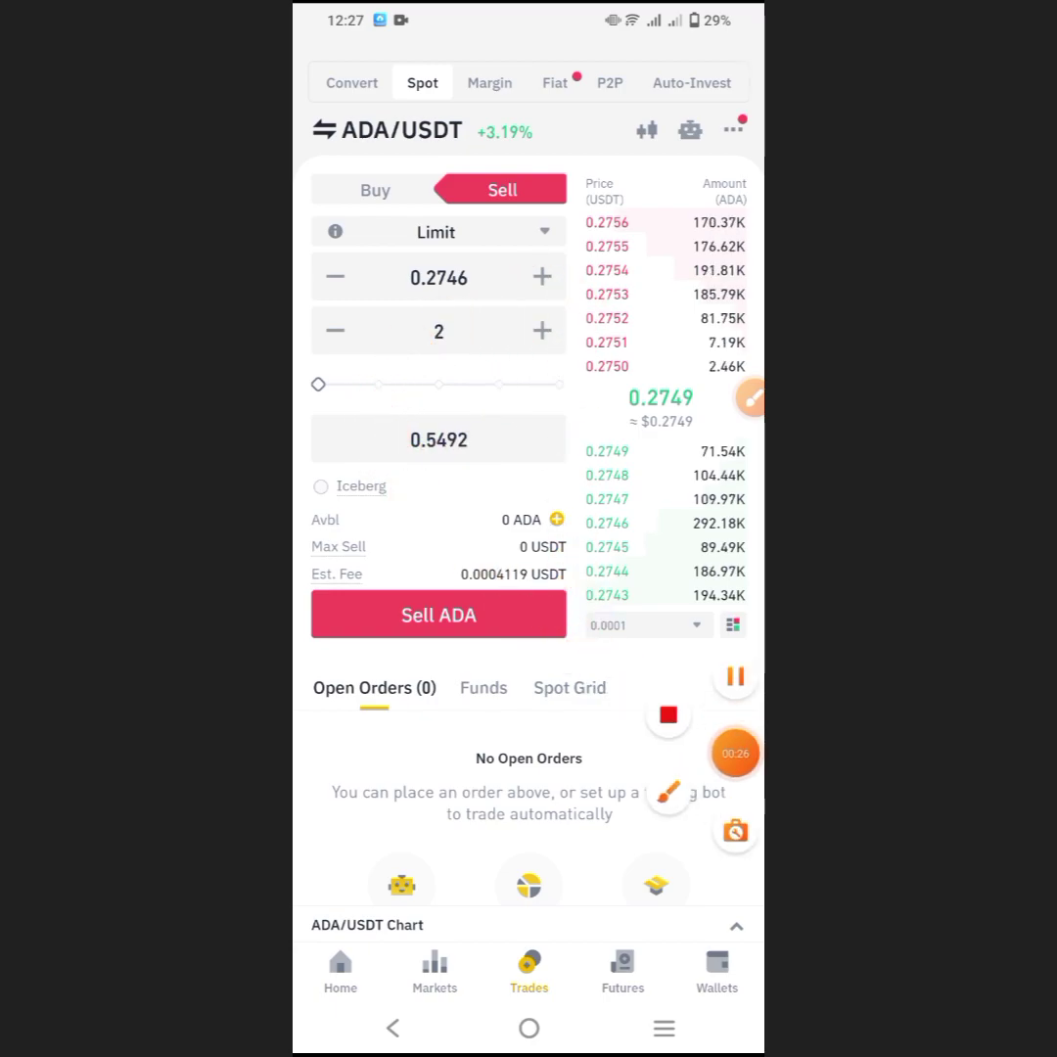
pyautogui.hotkey('alt', 'Tab')
pyautogui.scroll(-5, 529, 588)
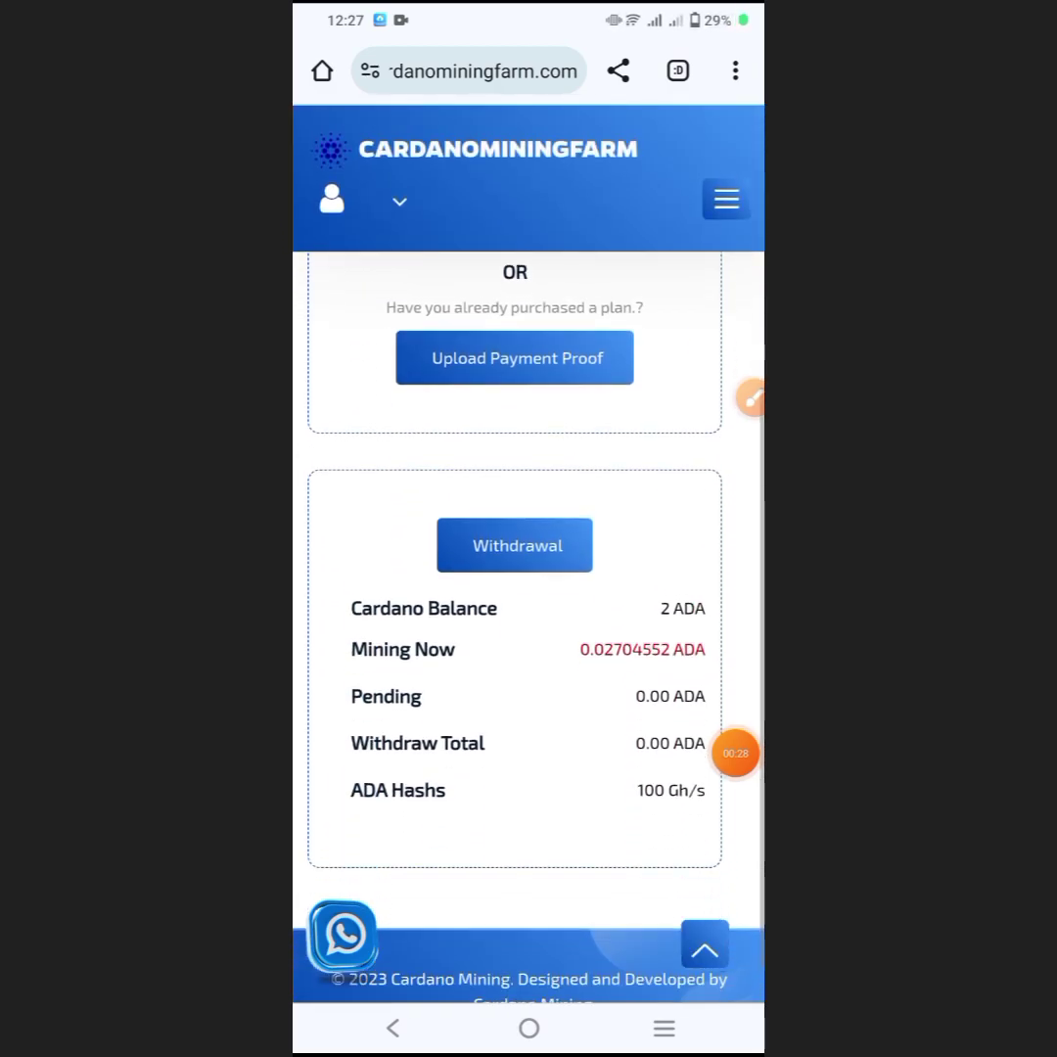
pyautogui.moveTo(735, 752)
pyautogui.mouseDown()
pyautogui.moveTo(749, 576)
pyautogui.moveTo(735, 618)
pyautogui.mouseUp()
pyautogui.scroll(3, 529, 587)
pyautogui.scroll(2, 529, 587)
# Expand the YouTube video's description to reveal the FMC Pay register, app download and Telegram links
pyautogui.hotkey('alt', 'Tab')
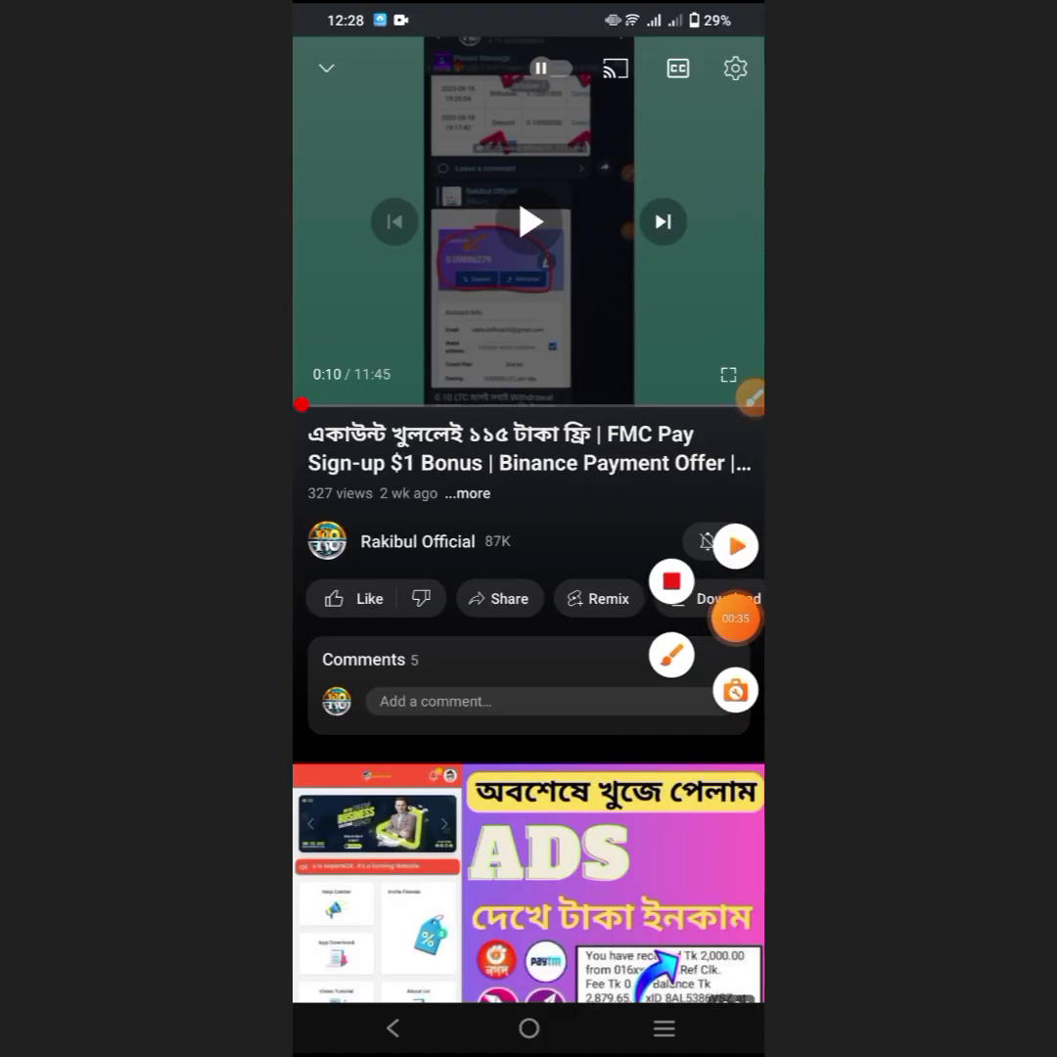
pyautogui.moveTo(735, 618)
pyautogui.mouseDown()
pyautogui.moveTo(323, 568)
pyautogui.moveTo(735, 735)
pyautogui.moveTo(630, 616)
pyautogui.mouseUp()
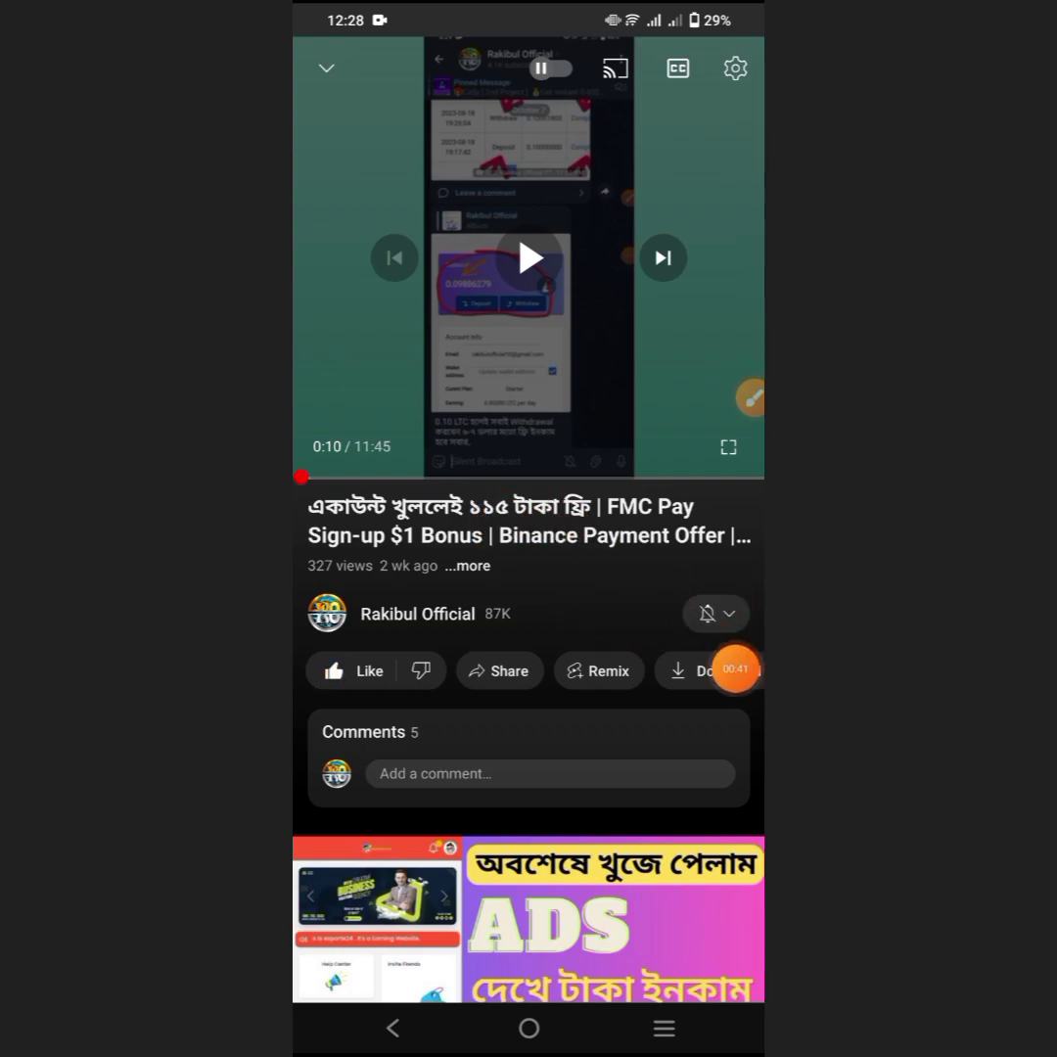
pyautogui.click(468, 566)
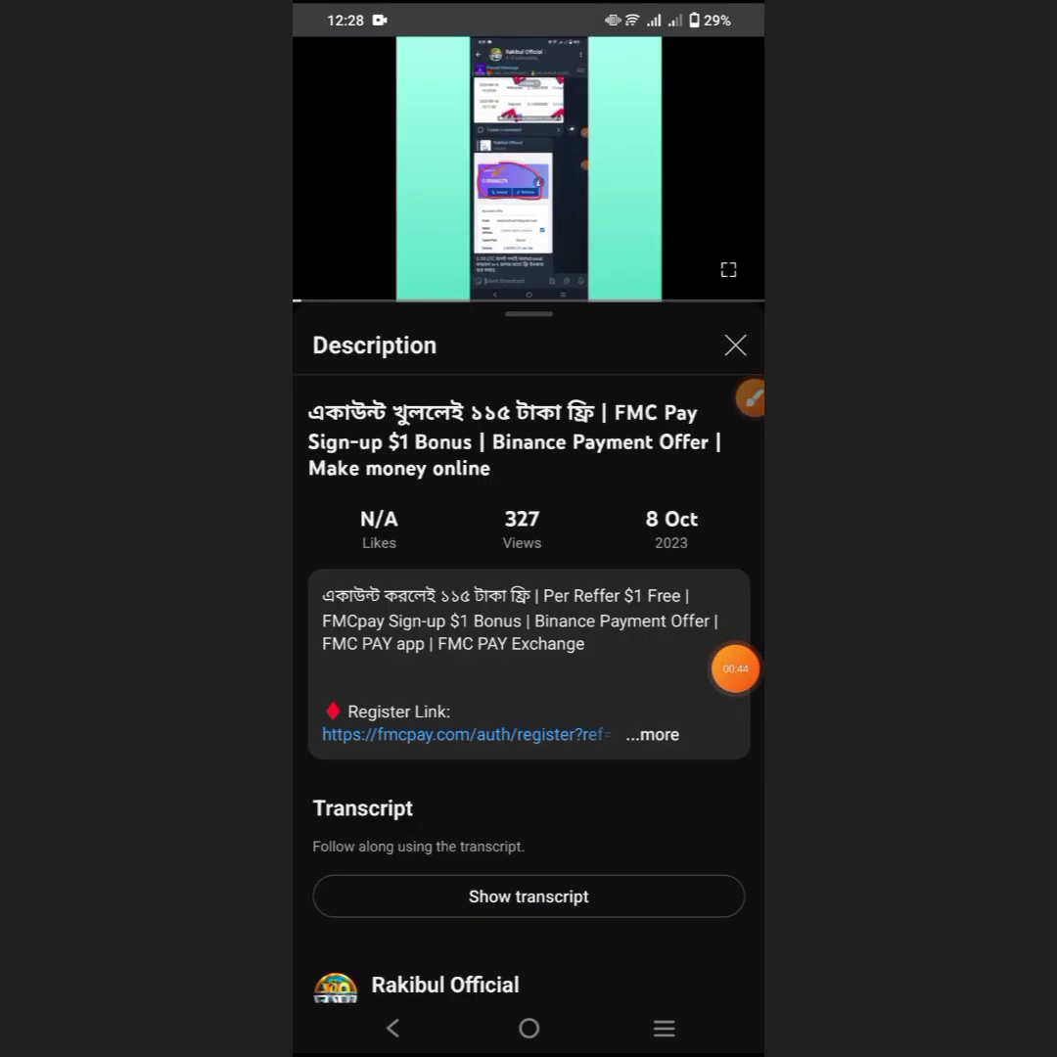
pyautogui.click(652, 734)
pyautogui.scroll(-1, 528, 685)
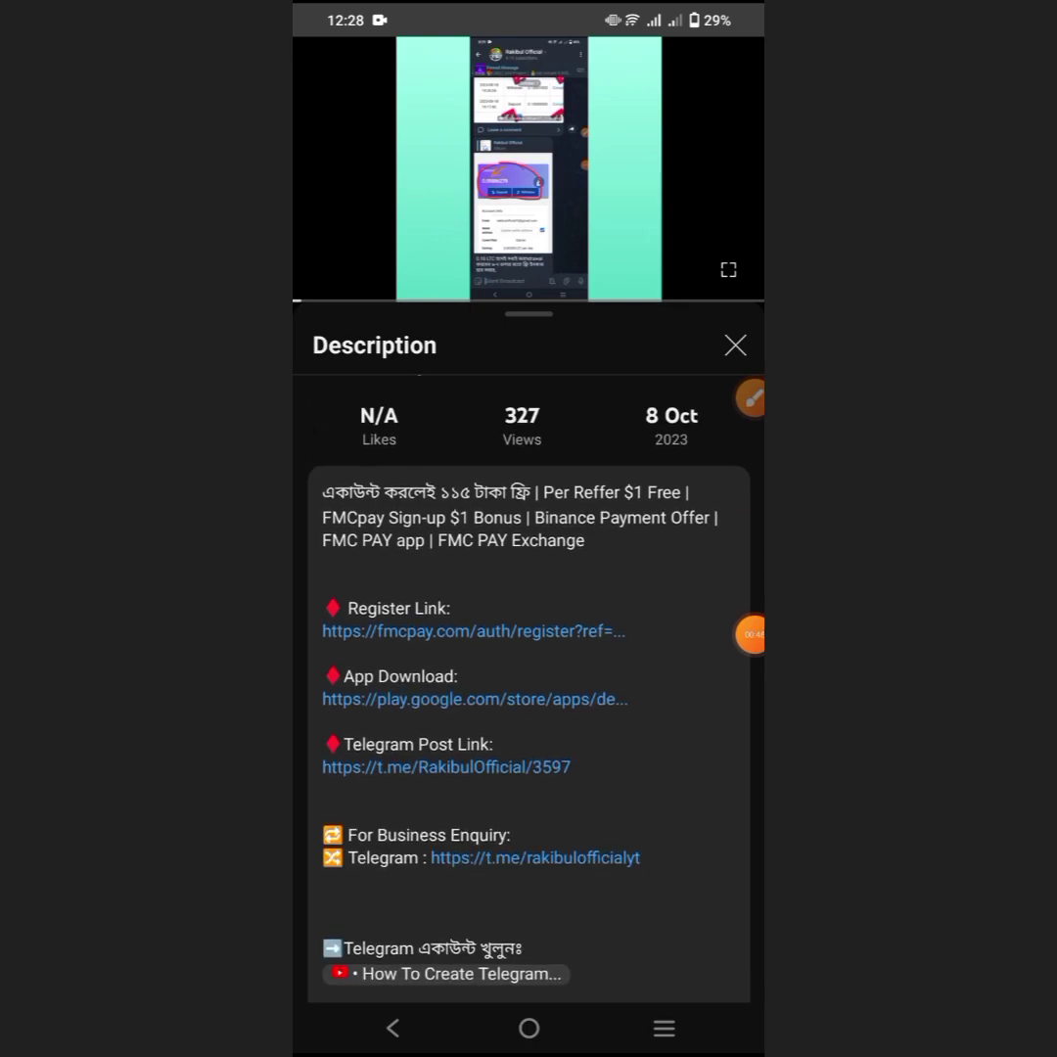
pyautogui.moveTo(752, 635)
pyautogui.mouseDown()
pyautogui.moveTo(483, 736)
pyautogui.moveTo(474, 759)
pyautogui.mouseUp()
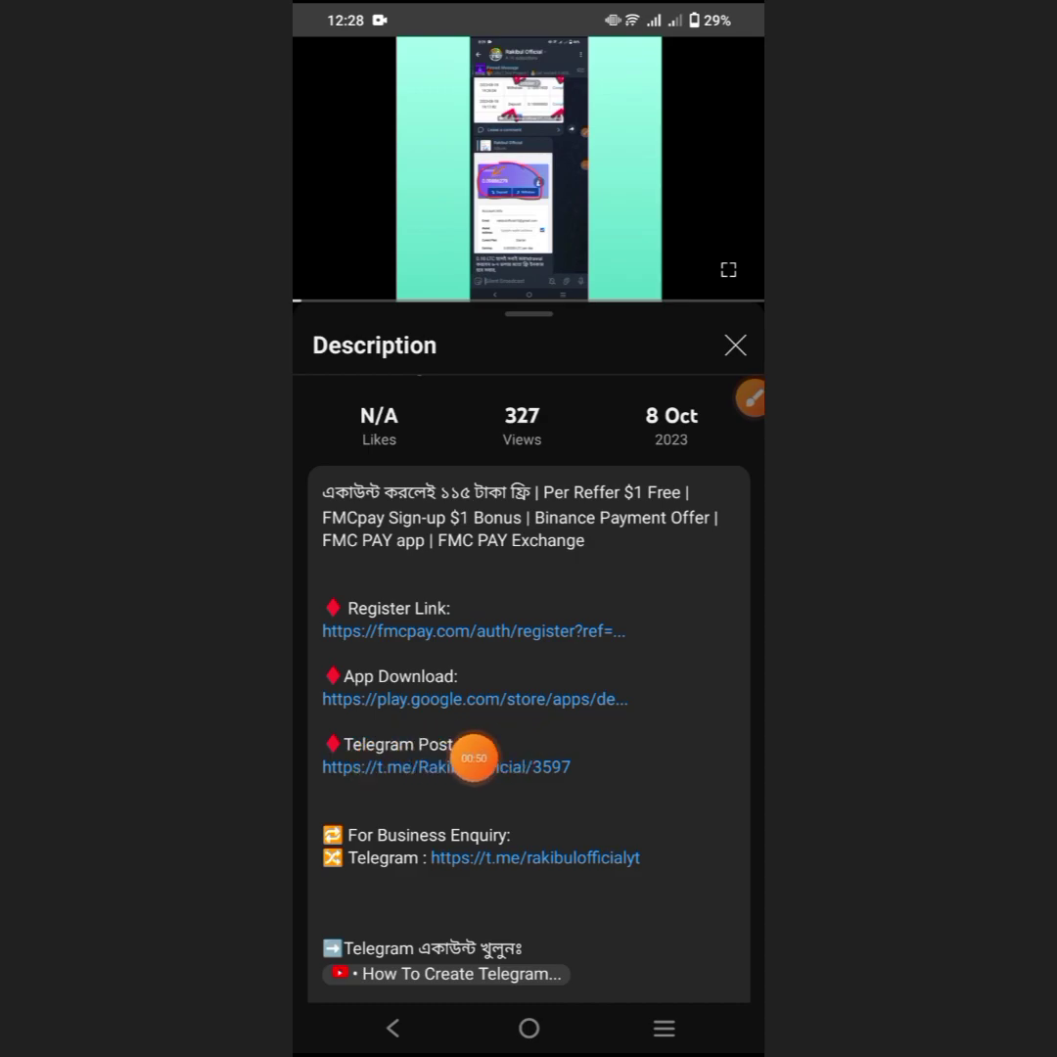
pyautogui.click(664, 1028)
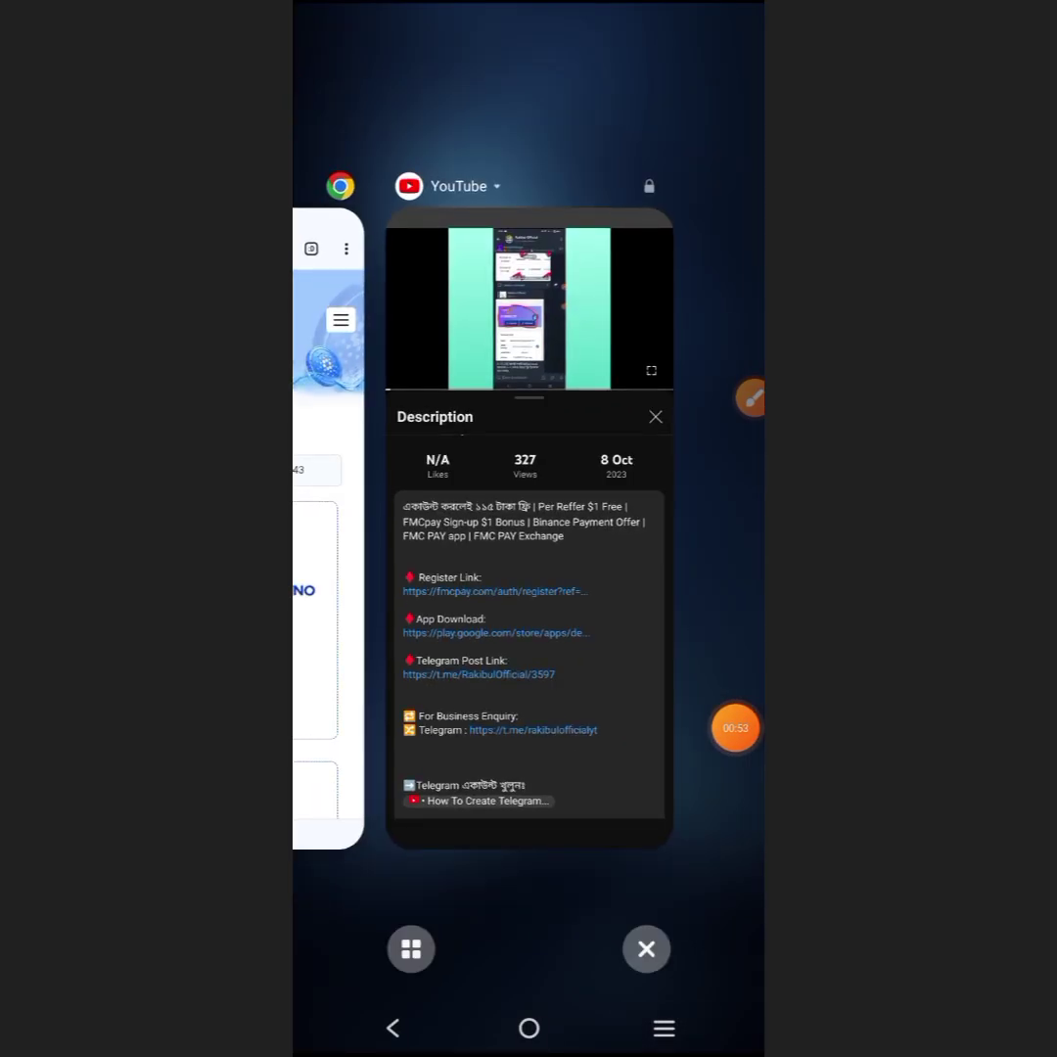
# Read the Telegram channel's Cardano mining post, then return to the YouTube description
pyautogui.click(735, 727)
pyautogui.scroll(10, 529, 548)
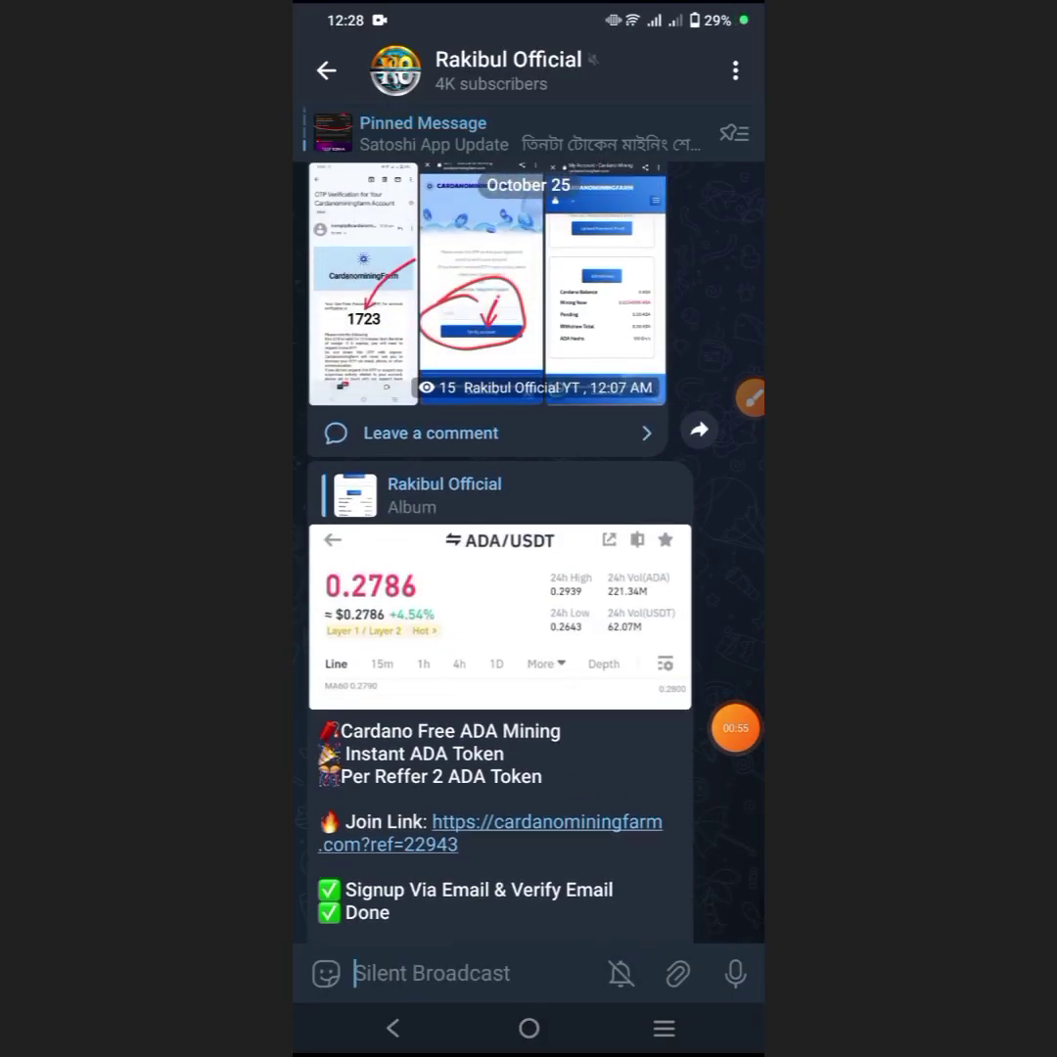
pyautogui.scroll(-10, 529, 549)
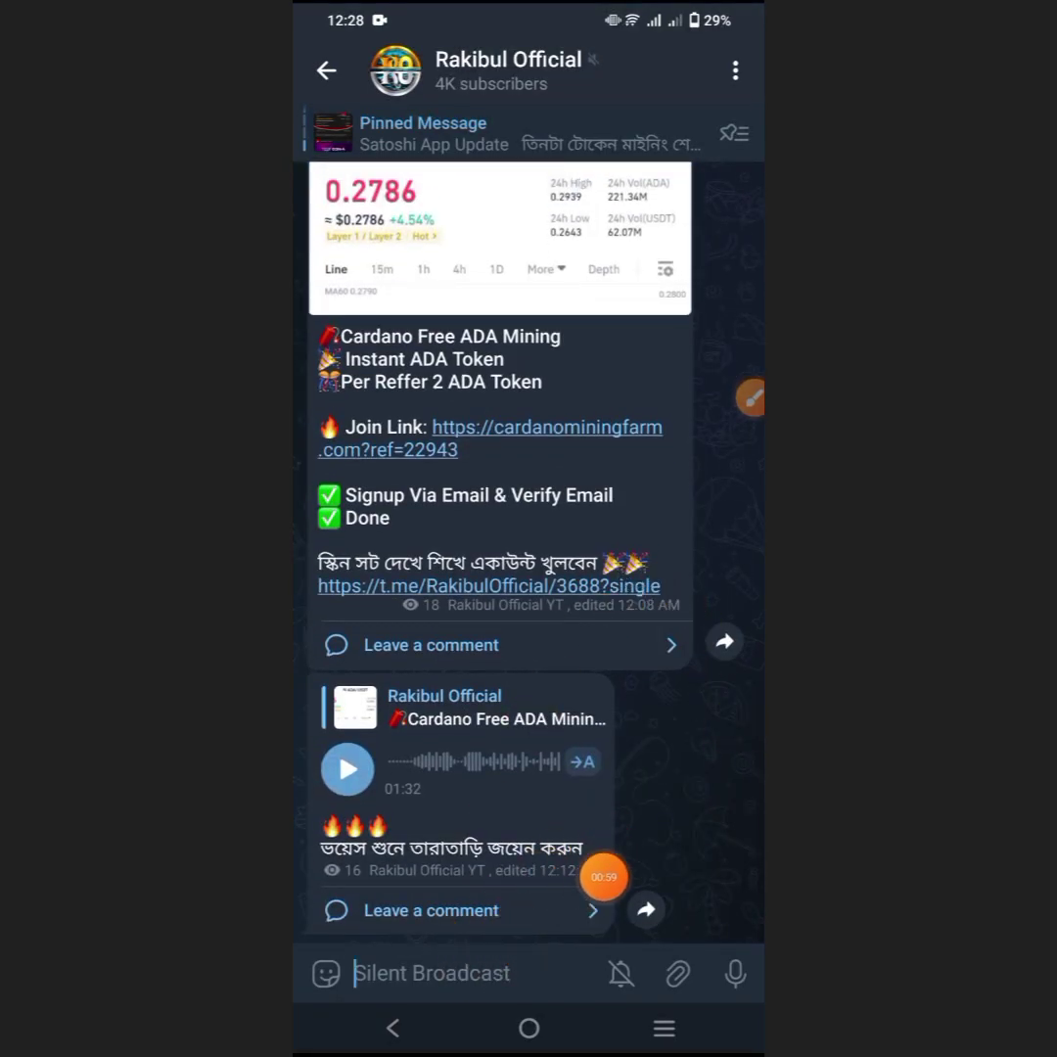
pyautogui.moveTo(600, 838); pyautogui.dragTo(735, 602)
pyautogui.scroll(2, 528, 548)
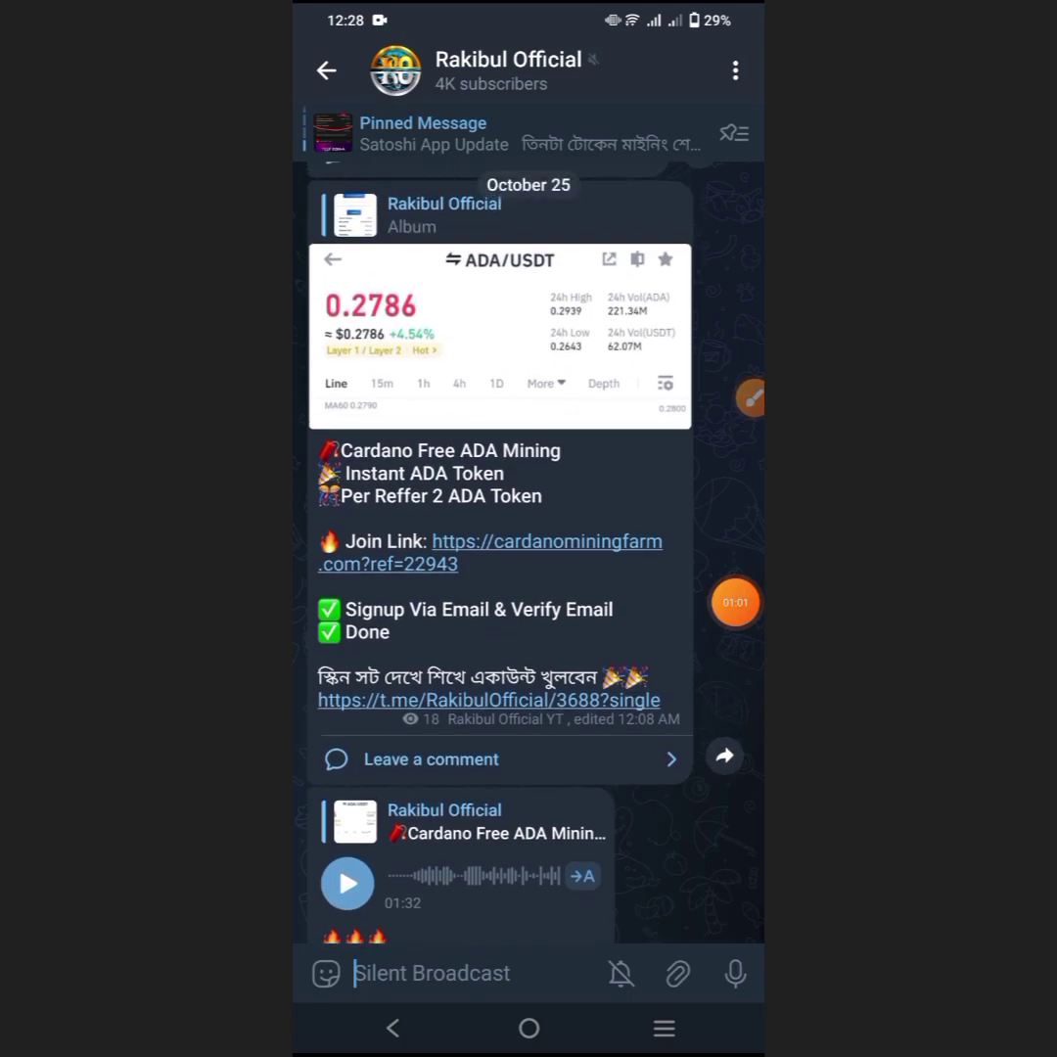
pyautogui.click(735, 587)
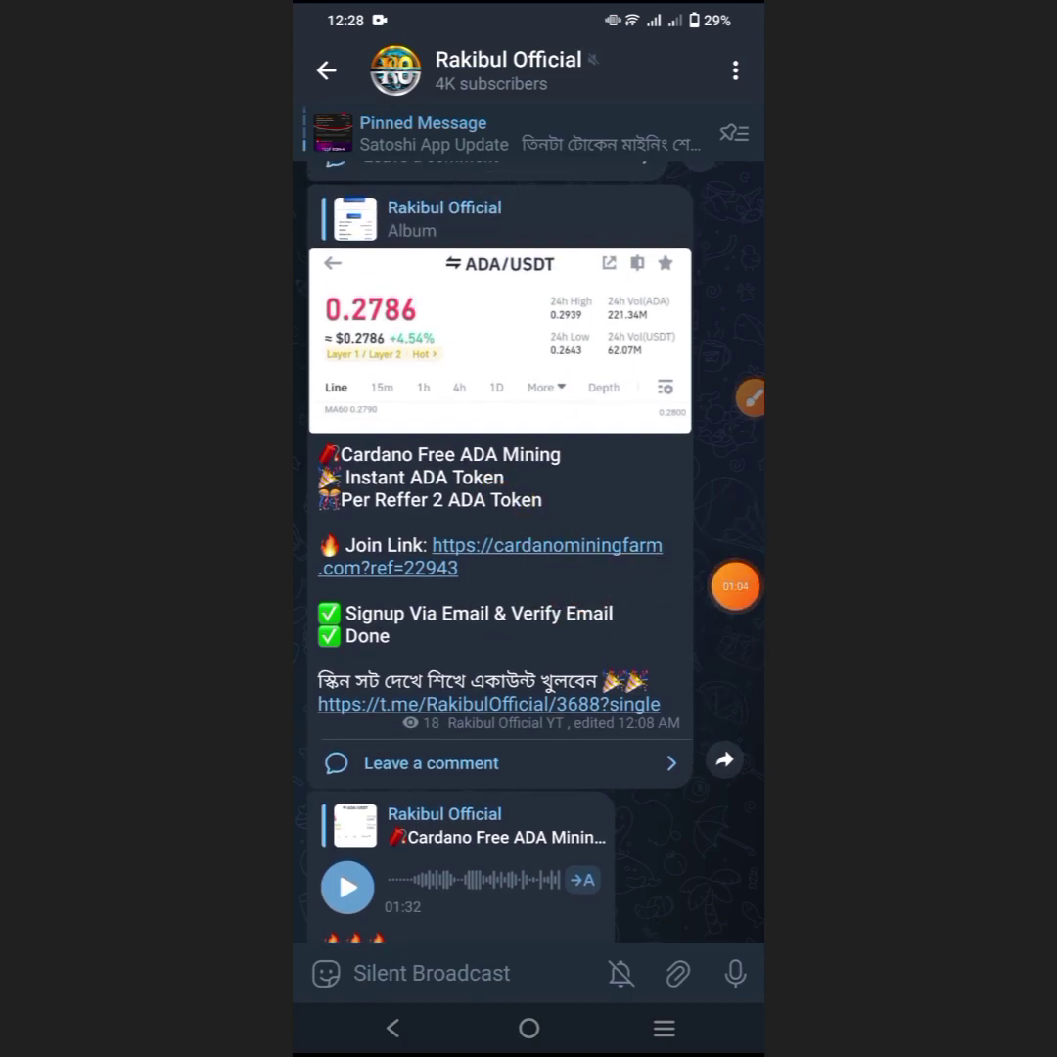
pyautogui.moveTo(735, 586)
pyautogui.mouseDown()
pyautogui.moveTo(505, 548)
pyautogui.moveTo(735, 713)
pyautogui.mouseUp()
pyautogui.click(393, 1028)
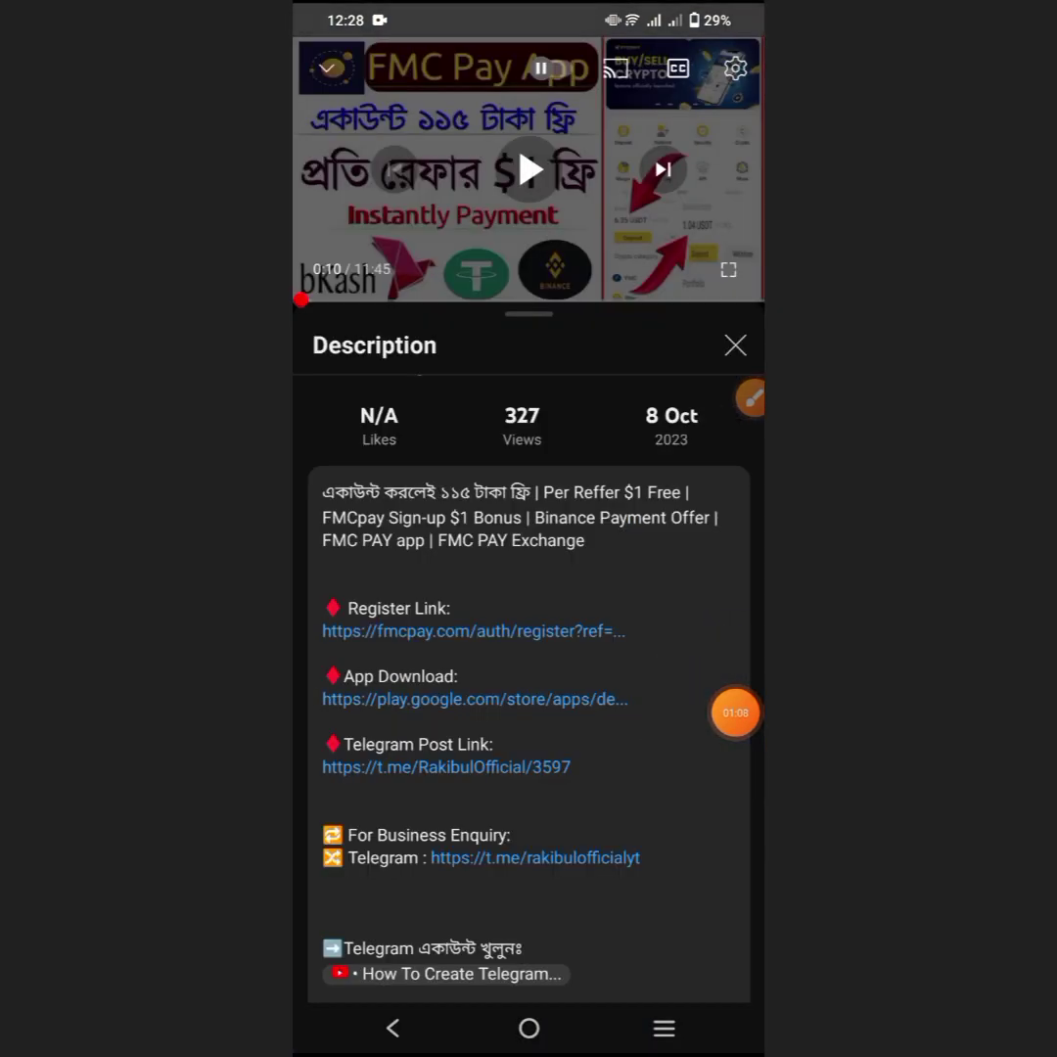
# Scroll cardanominingfarm.com to the registration form's name, email, username and password fields
pyautogui.moveTo(735, 713)
pyautogui.mouseDown()
pyautogui.moveTo(448, 625)
pyautogui.moveTo(437, 609)
pyautogui.moveTo(625, 608)
pyautogui.moveTo(735, 645)
pyautogui.mouseUp()
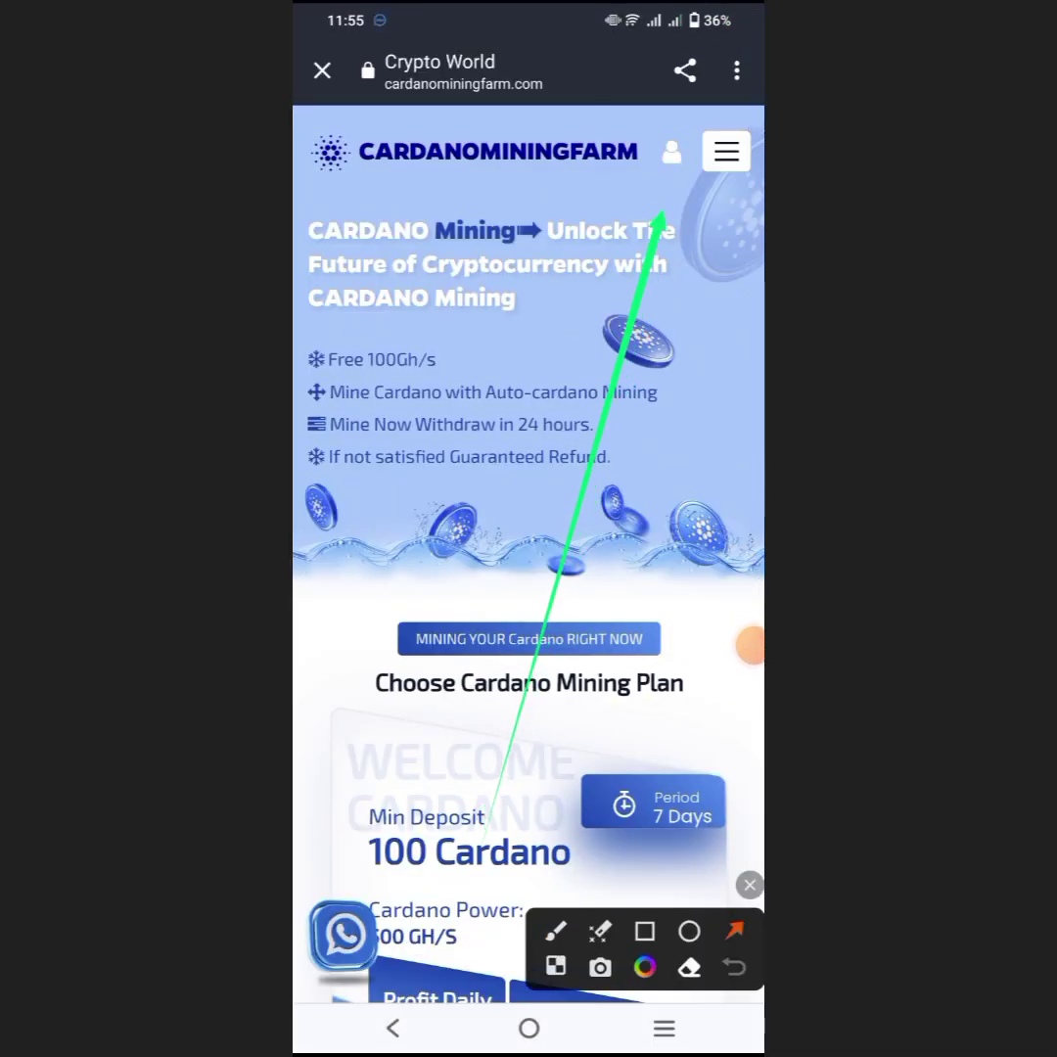
pyautogui.moveTo(487, 813)
pyautogui.mouseDown()
pyautogui.moveTo(656, 177)
pyautogui.moveTo(673, 174)
pyautogui.mouseUp()
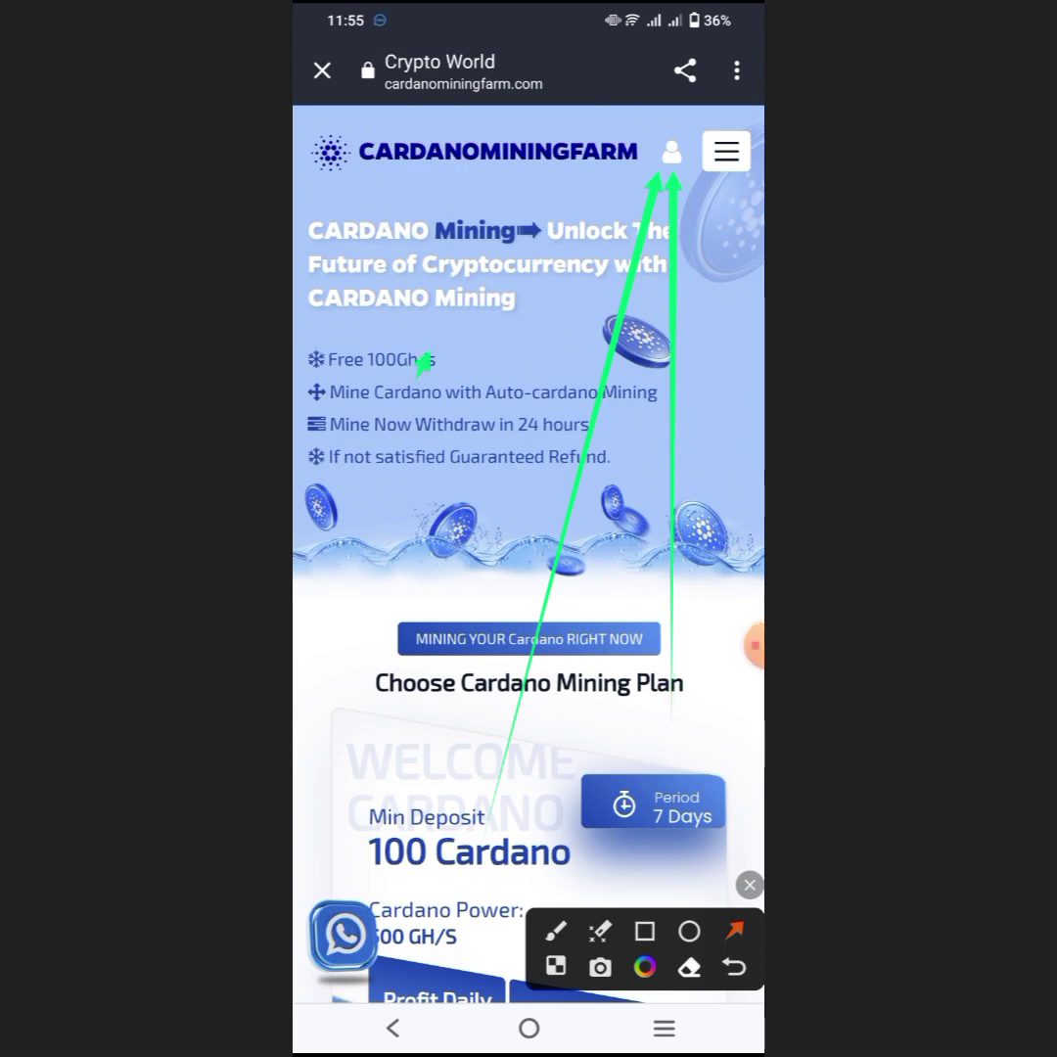
pyautogui.moveTo(421, 364); pyautogui.dragTo(656, 155)
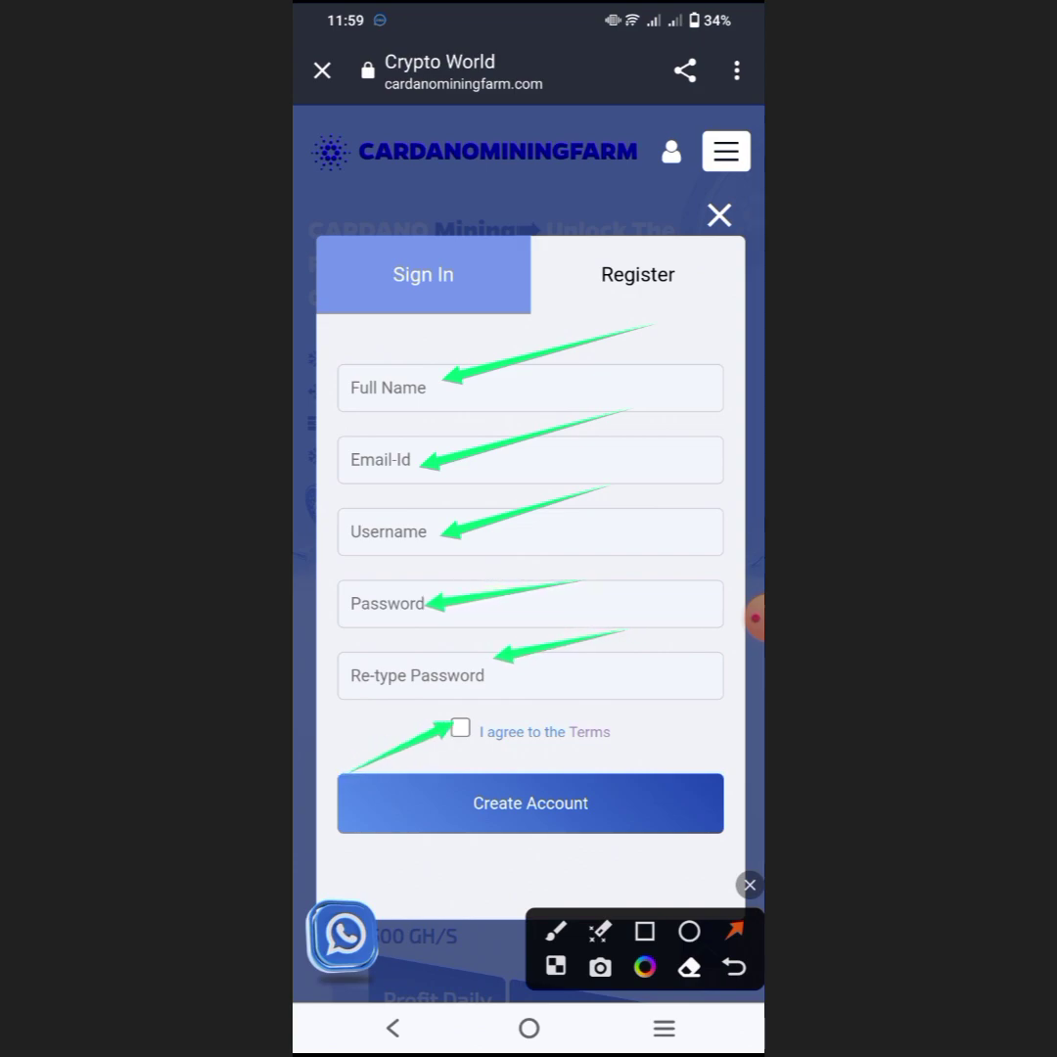
# Submit the completed registration form and reach the email OTP verification page
pyautogui.moveTo(665, 623); pyautogui.dragTo(573, 780)
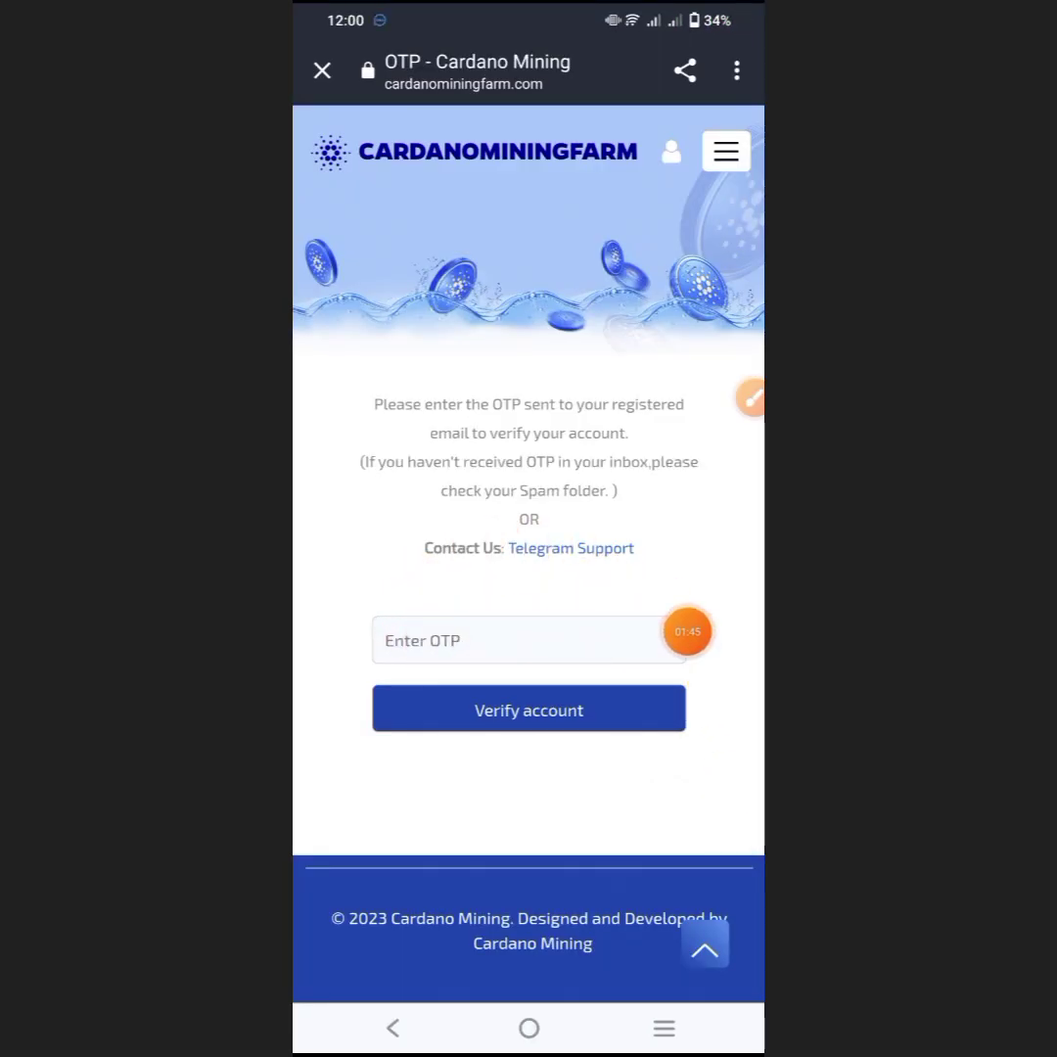
pyautogui.moveTo(609, 583); pyautogui.dragTo(687, 631)
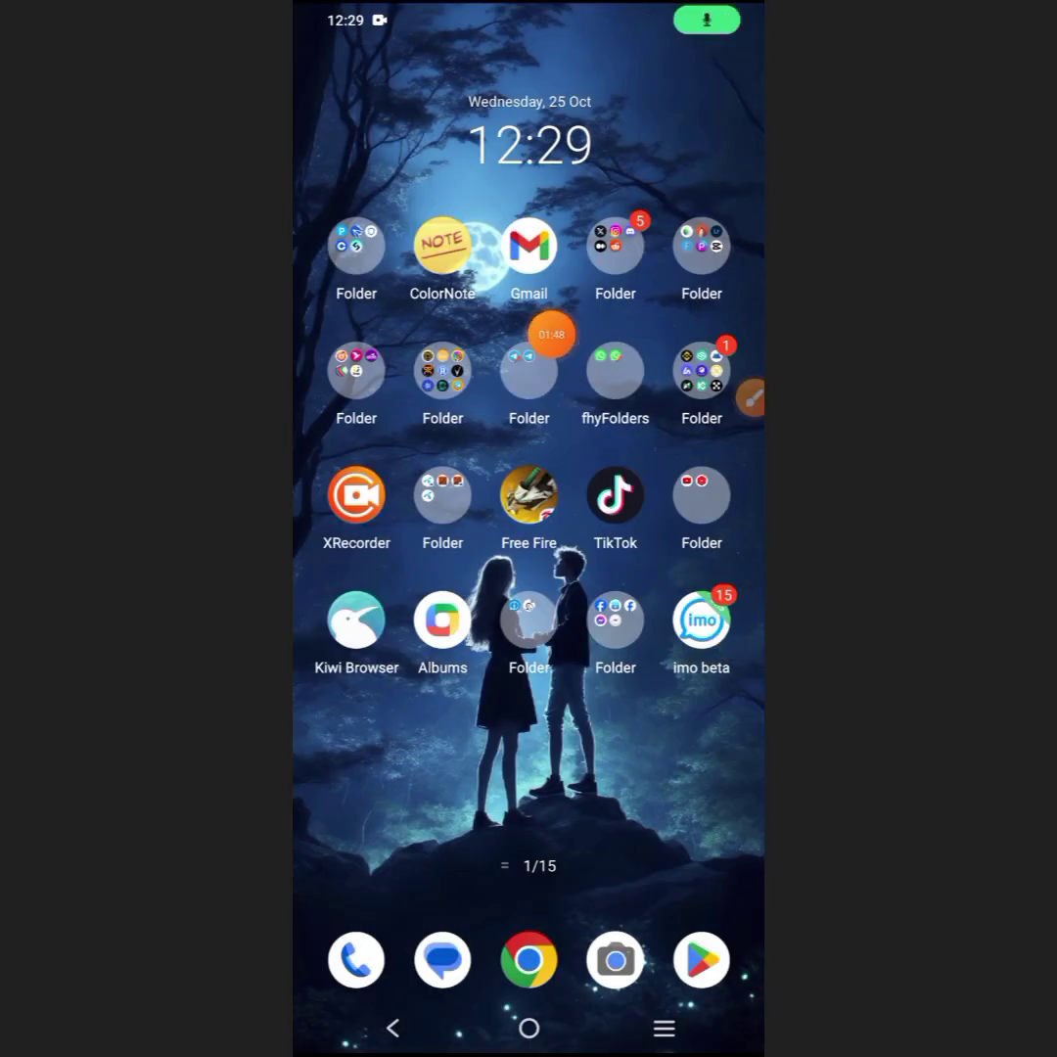
pyautogui.click(529, 247)
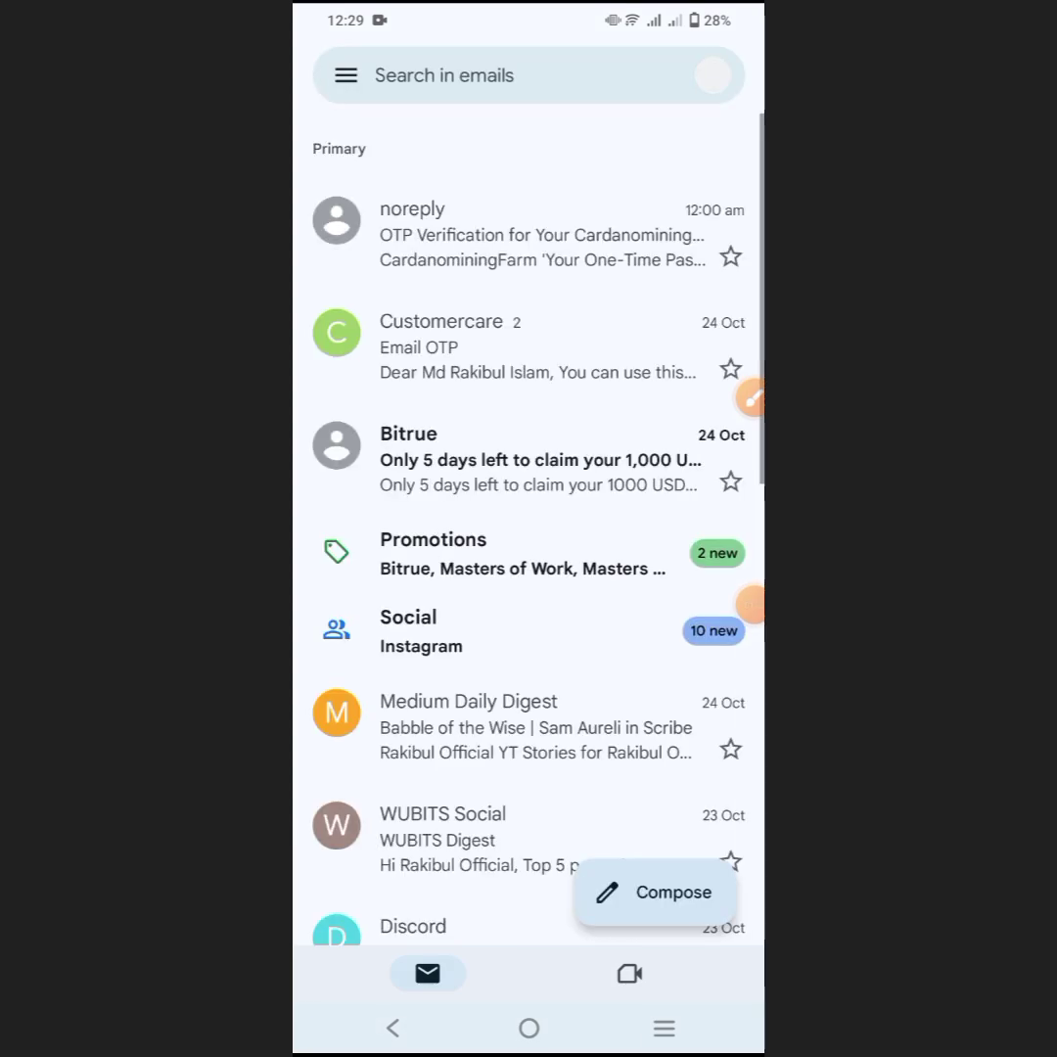
pyautogui.click(528, 235)
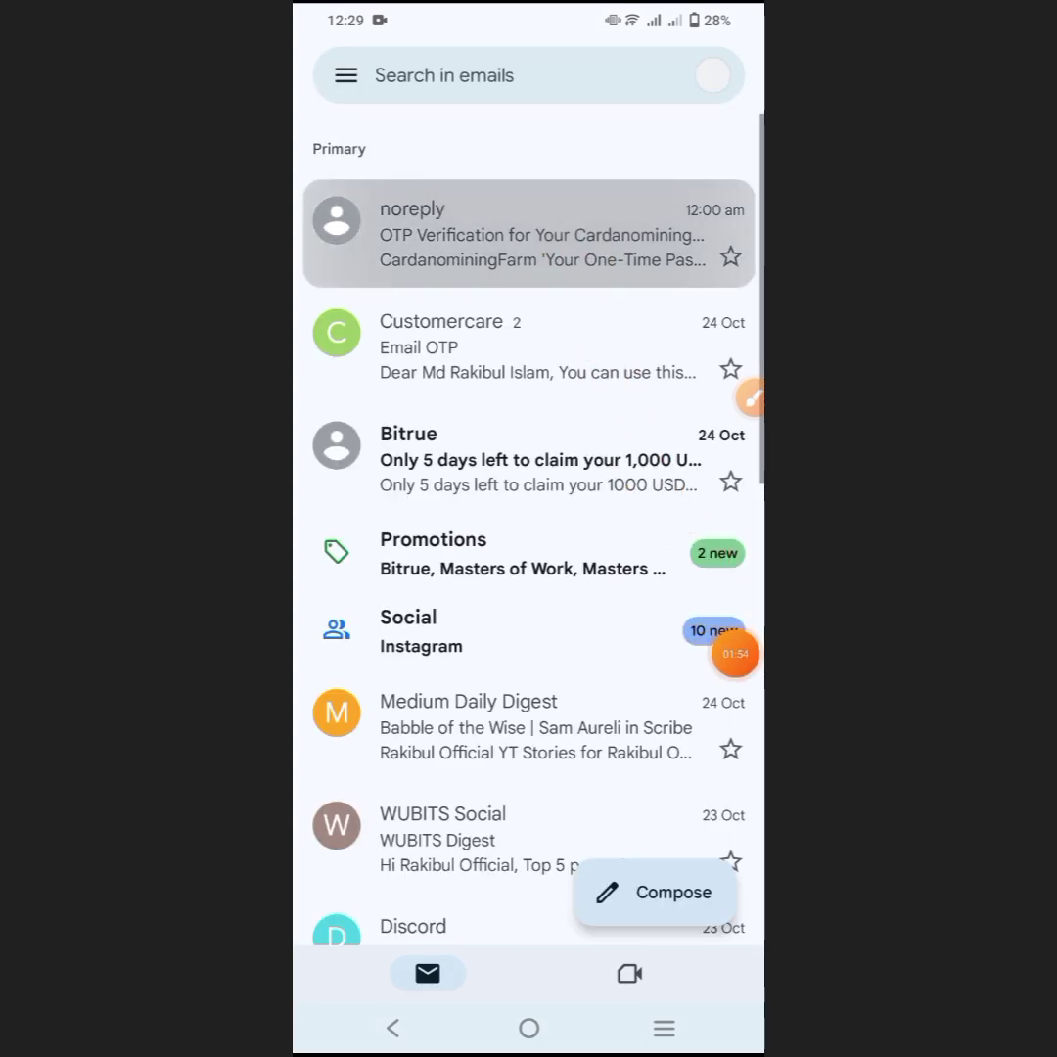
pyautogui.click(735, 653)
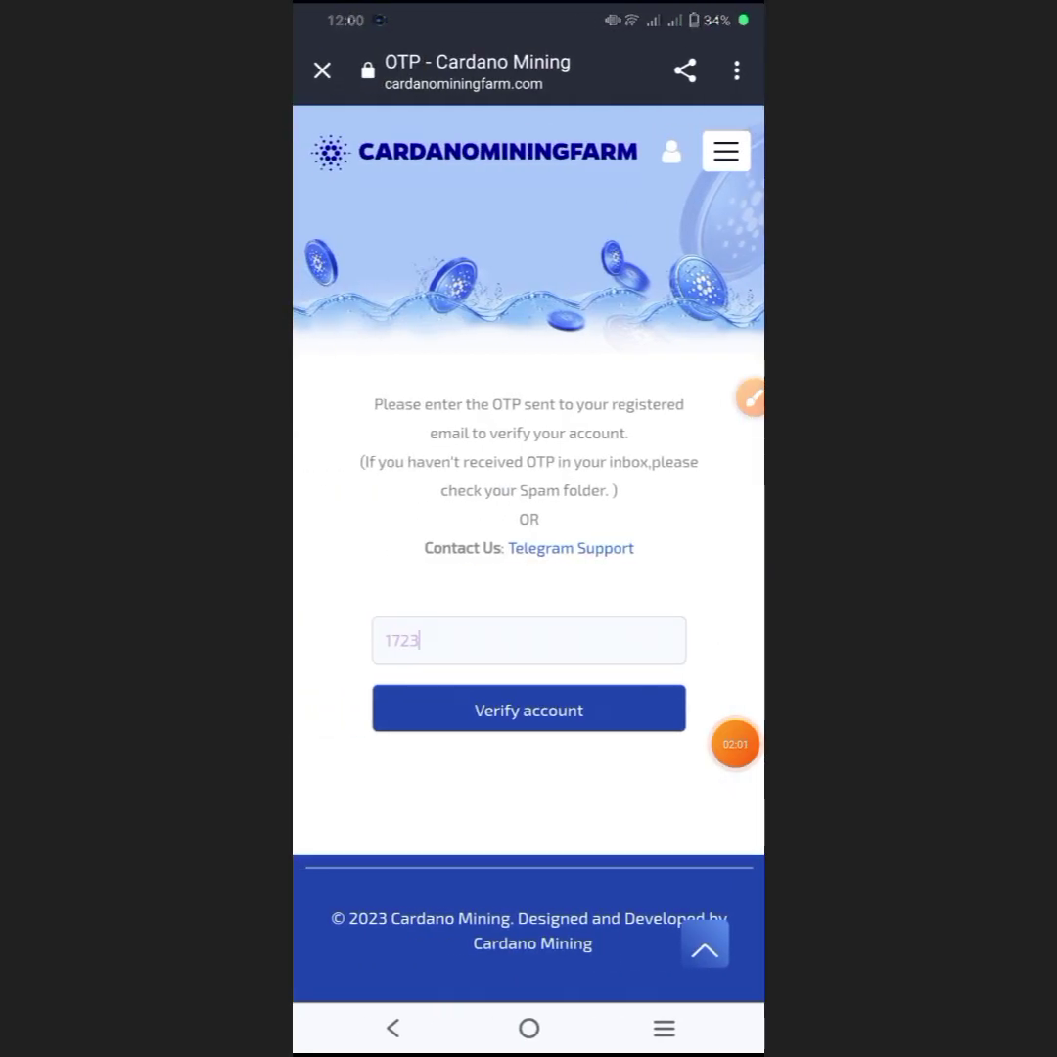
pyautogui.moveTo(448, 641); pyautogui.dragTo(735, 755)
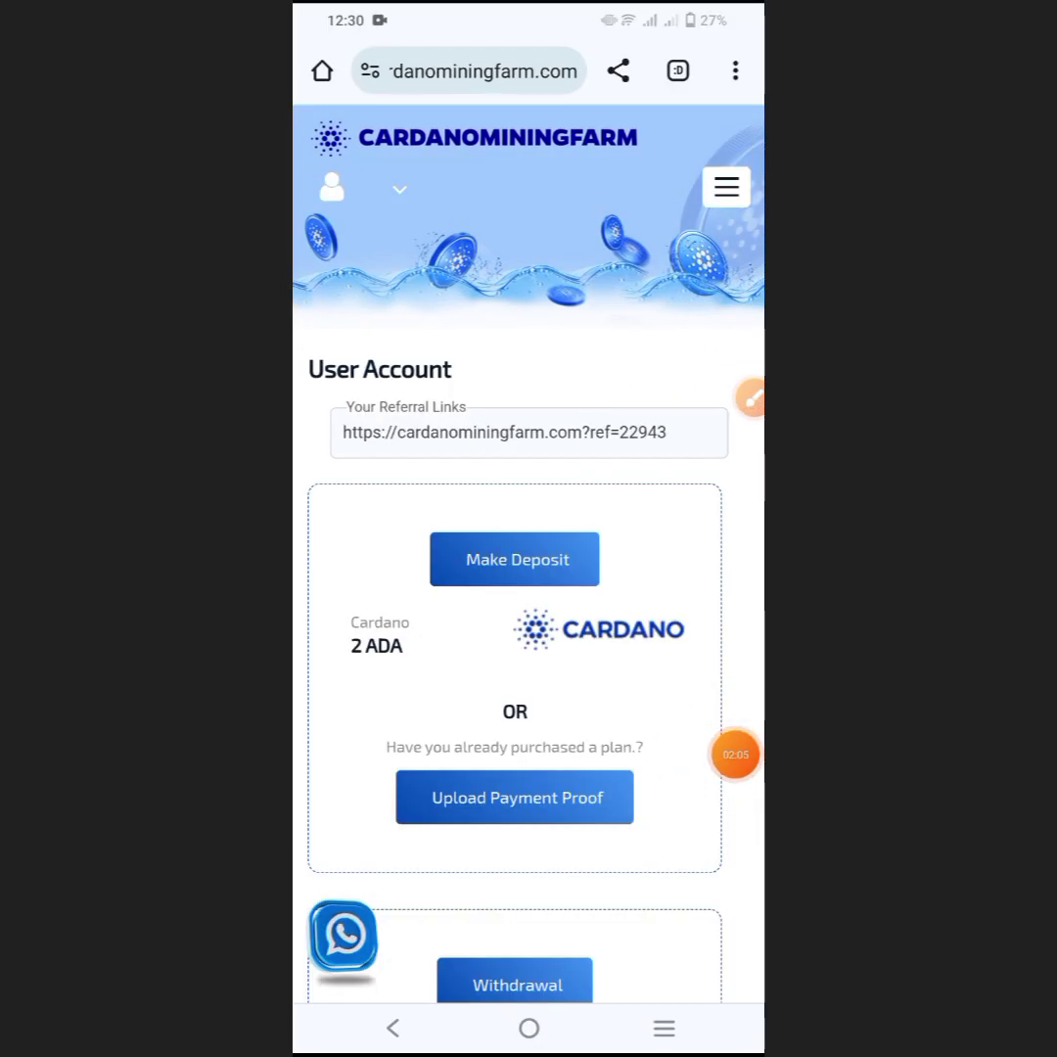
pyautogui.scroll(-5, 528, 587)
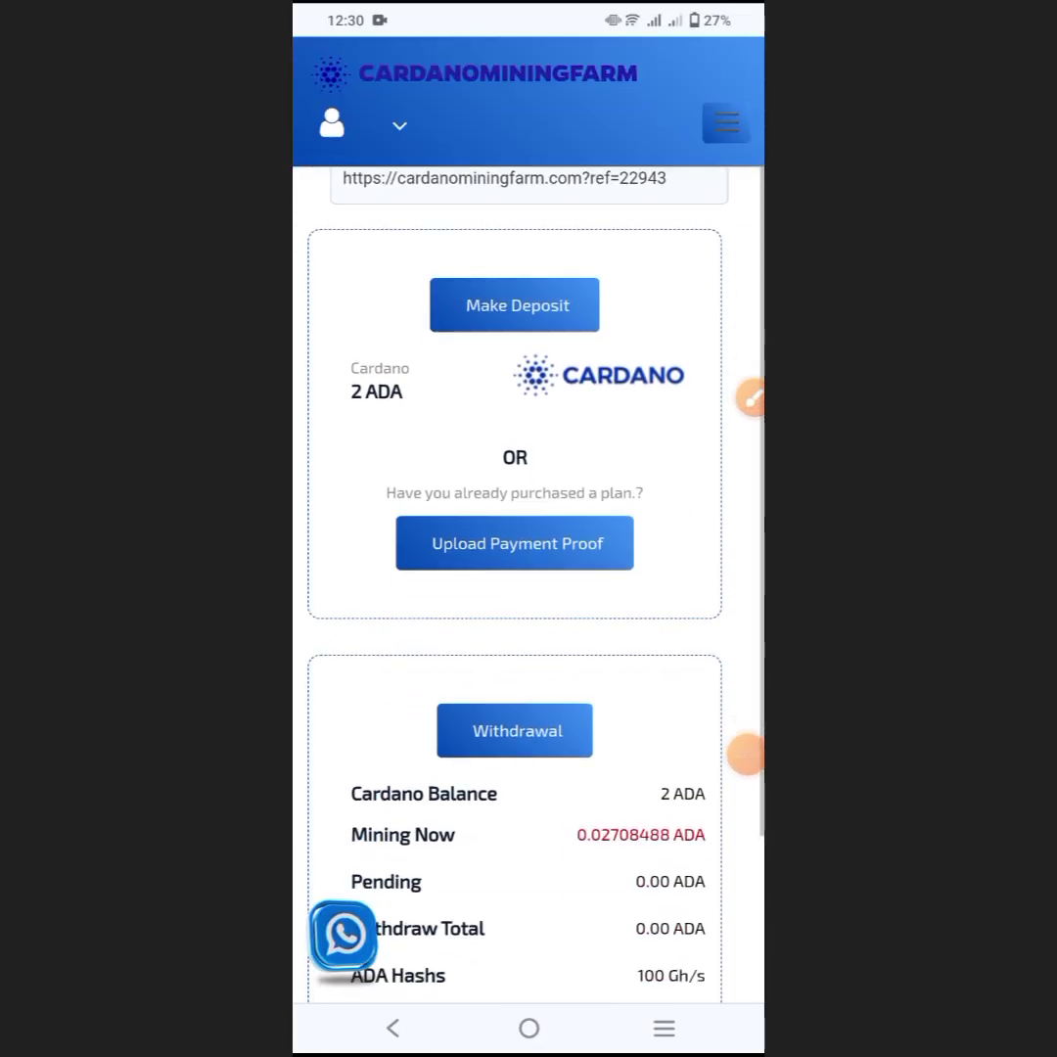
pyautogui.click(734, 936)
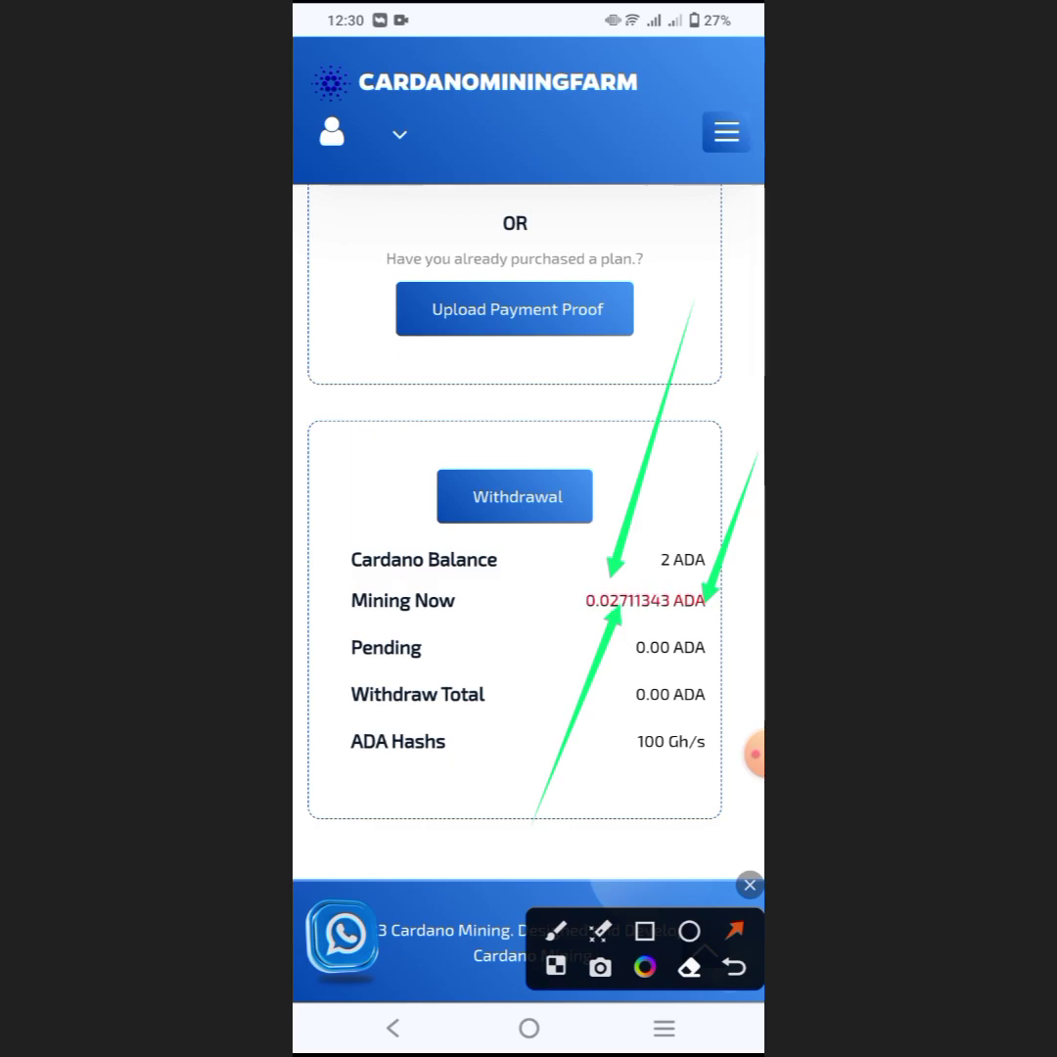
pyautogui.click(749, 885)
pyautogui.scroll(5, 529, 588)
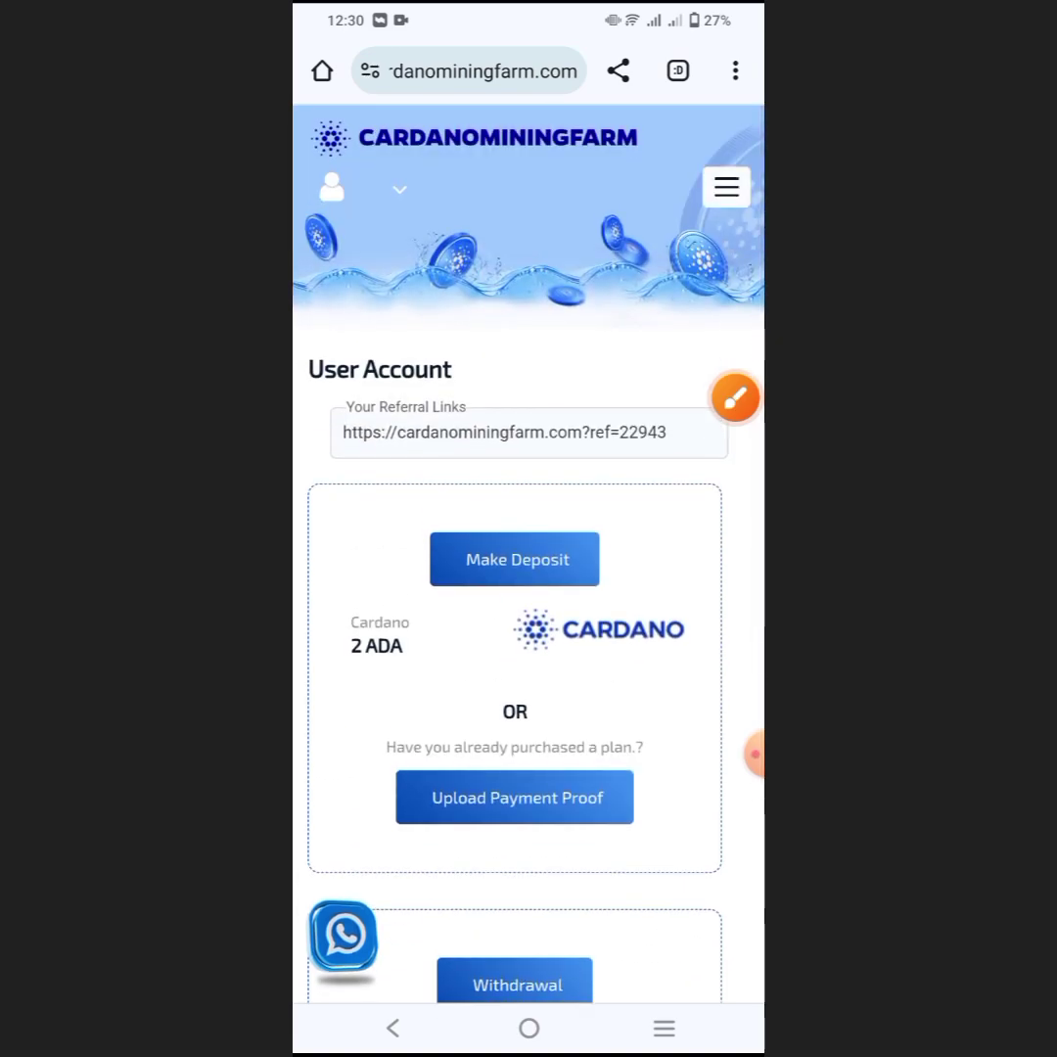
pyautogui.moveTo(756, 754)
pyautogui.mouseDown()
pyautogui.moveTo(652, 556)
pyautogui.moveTo(735, 611)
pyautogui.mouseUp()
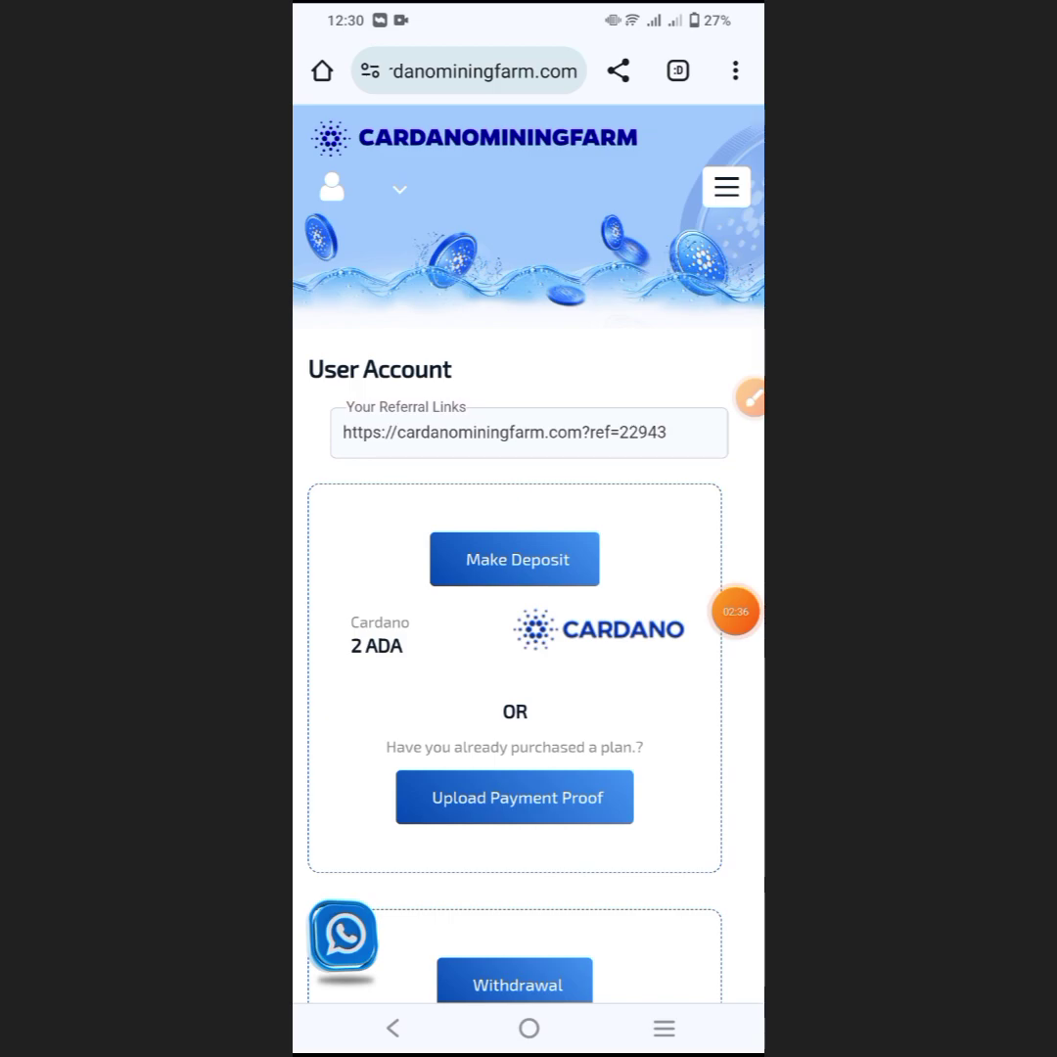
pyautogui.moveTo(749, 611)
pyautogui.mouseDown()
pyautogui.moveTo(432, 619)
pyautogui.moveTo(354, 649)
pyautogui.moveTo(736, 690)
pyautogui.moveTo(431, 627)
pyautogui.moveTo(352, 626)
pyautogui.moveTo(412, 624)
pyautogui.moveTo(735, 721)
pyautogui.mouseUp()
pyautogui.click(663, 1027)
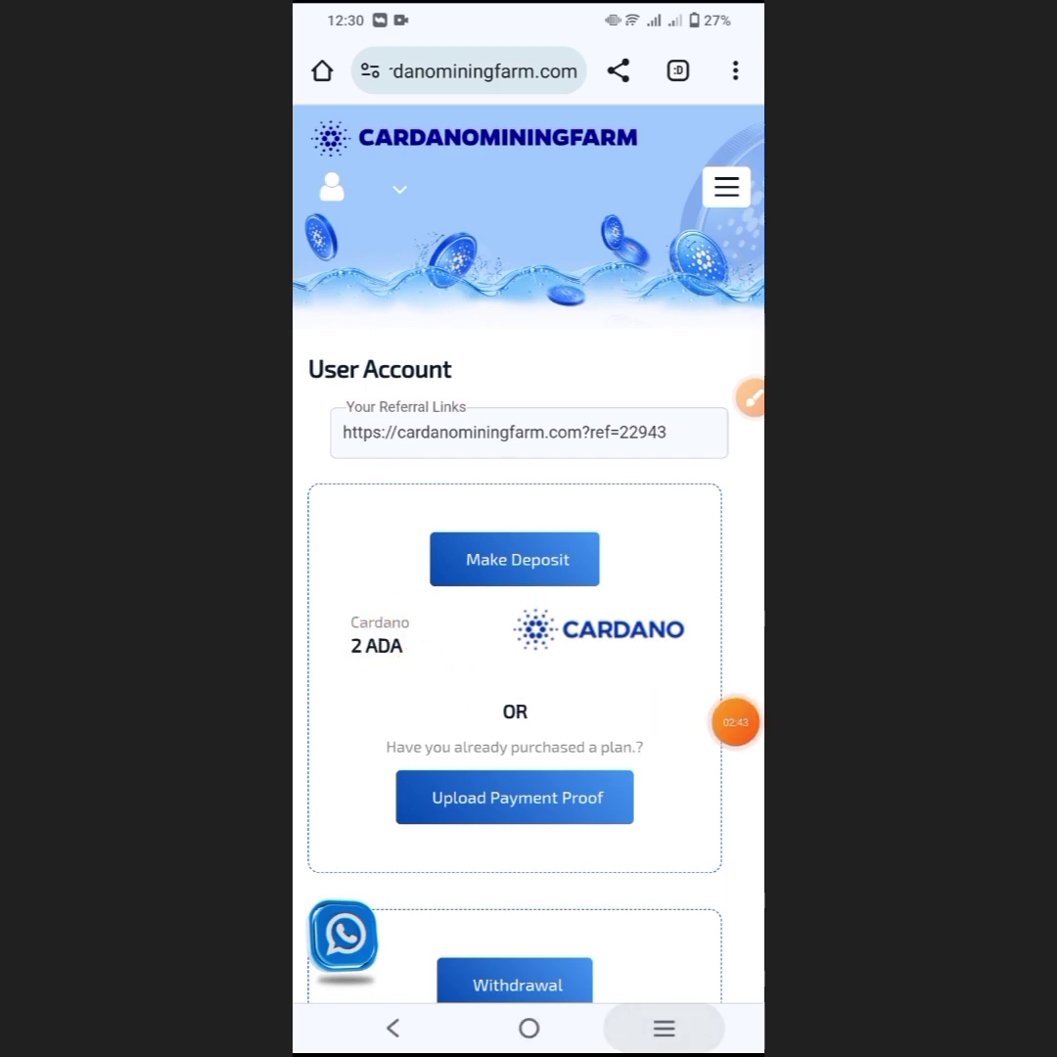
pyautogui.moveTo(411, 529); pyautogui.dragTo(725, 529)
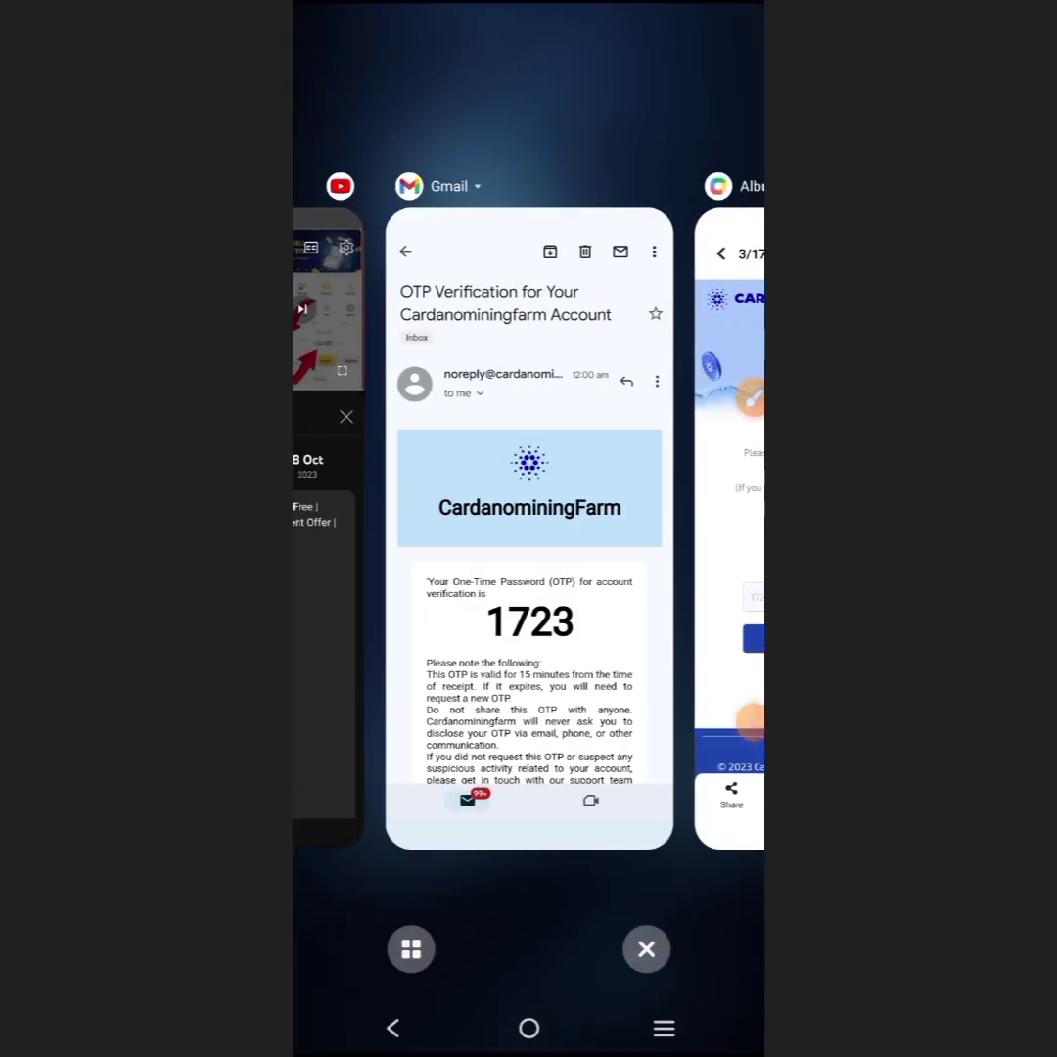
pyautogui.moveTo(411, 529); pyautogui.dragTo(724, 528)
pyautogui.click(328, 489)
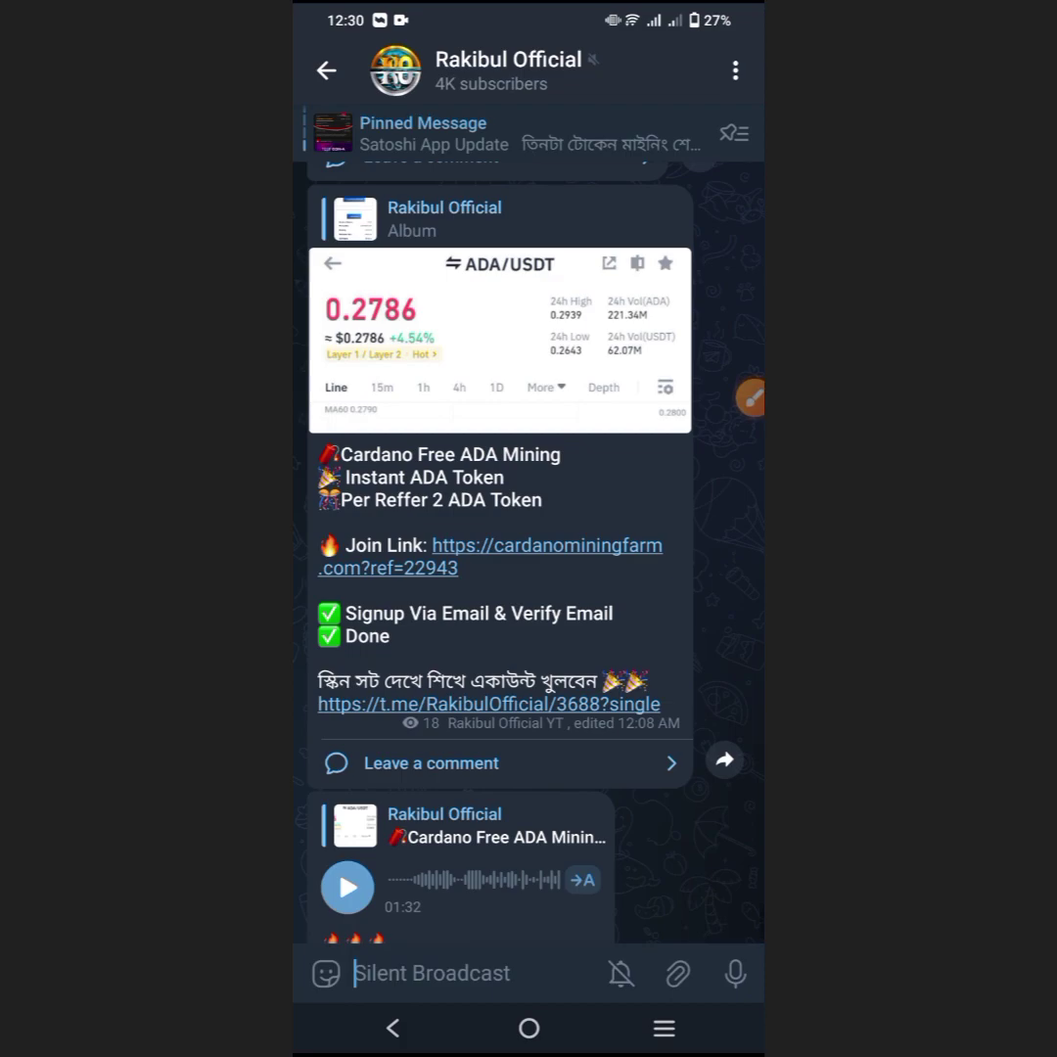
pyautogui.doubleClick(664, 1028)
pyautogui.moveTo(735, 721)
pyautogui.mouseDown()
pyautogui.moveTo(458, 437)
pyautogui.moveTo(523, 408)
pyautogui.moveTo(735, 674)
pyautogui.mouseUp()
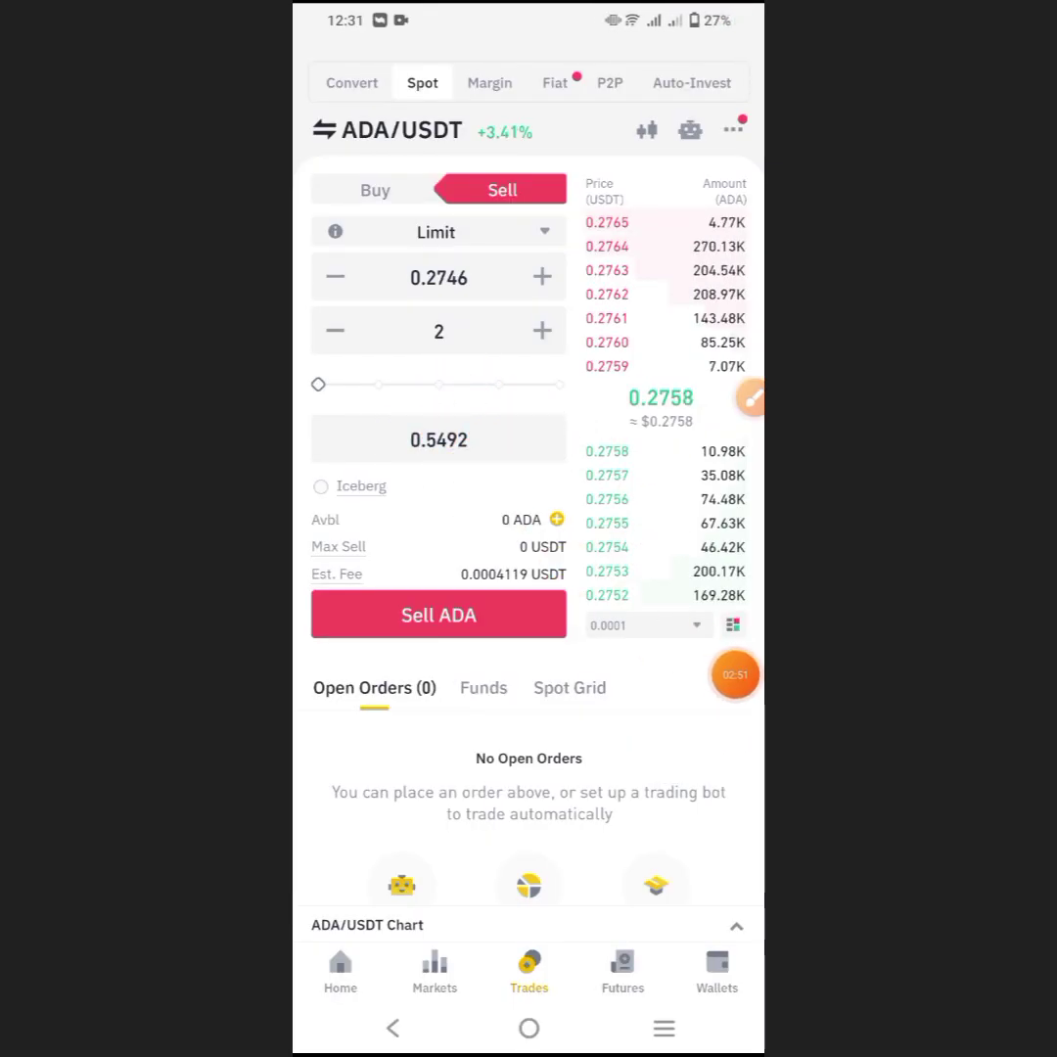
pyautogui.doubleClick(663, 1028)
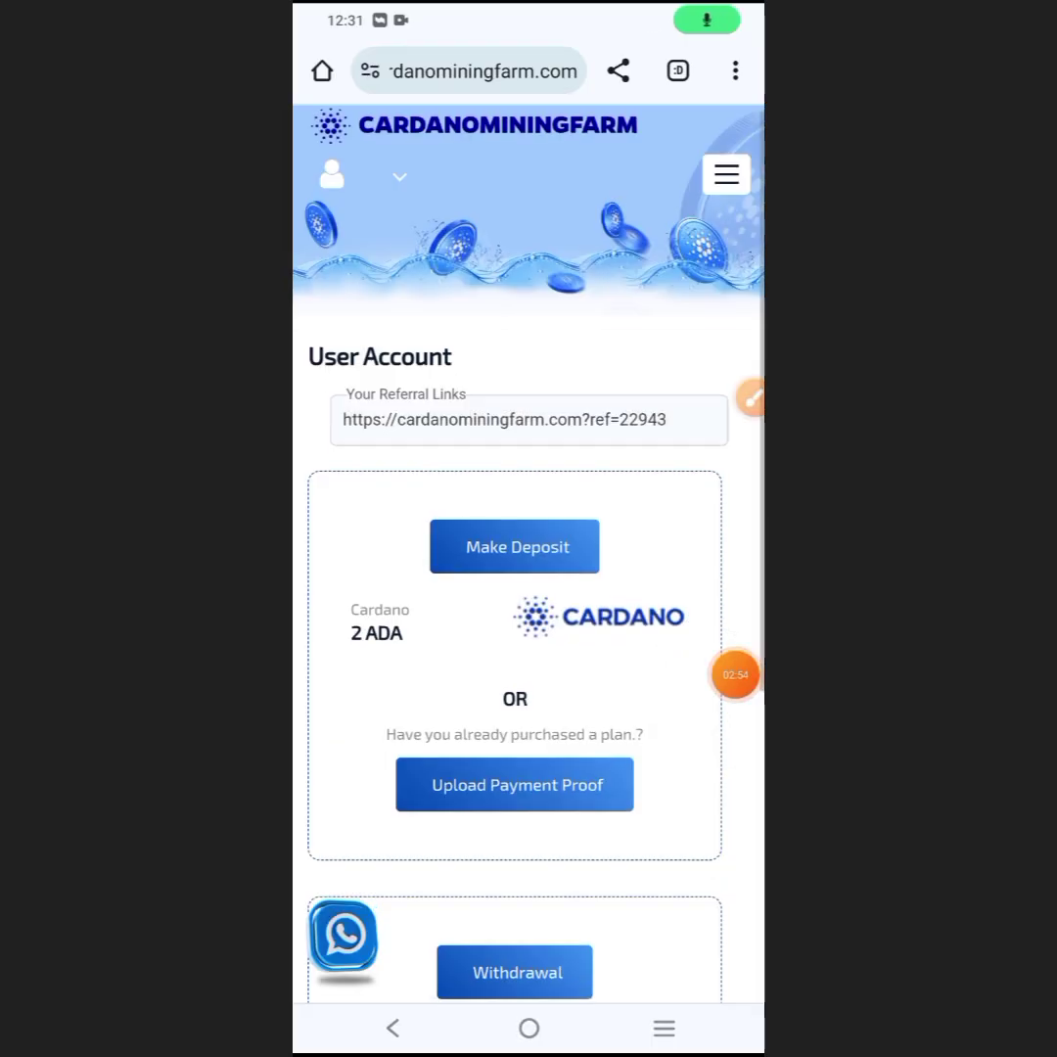
pyautogui.scroll(-5, 528, 588)
pyautogui.moveTo(735, 674)
pyautogui.mouseDown()
pyautogui.moveTo(637, 604)
pyautogui.moveTo(749, 710)
pyautogui.moveTo(735, 480)
pyautogui.mouseUp()
pyautogui.scroll(2, 529, 587)
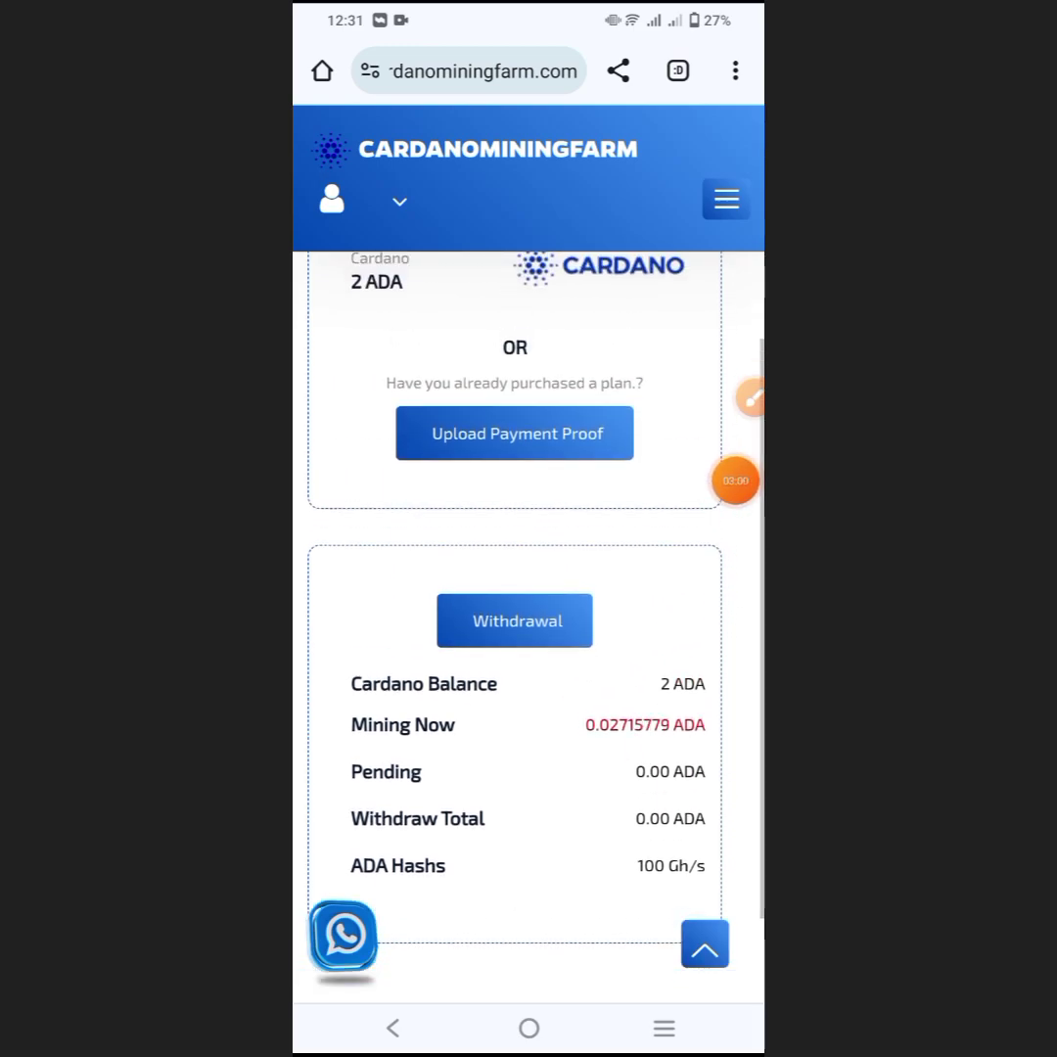
# Open Withdraw Funds and scroll to the 2 available balance and 20 minimum withdrawal limit
pyautogui.moveTo(735, 481)
pyautogui.mouseDown()
pyautogui.moveTo(735, 561)
pyautogui.moveTo(739, 490)
pyautogui.moveTo(618, 610)
pyautogui.moveTo(579, 672)
pyautogui.mouseUp()
pyautogui.click(515, 620)
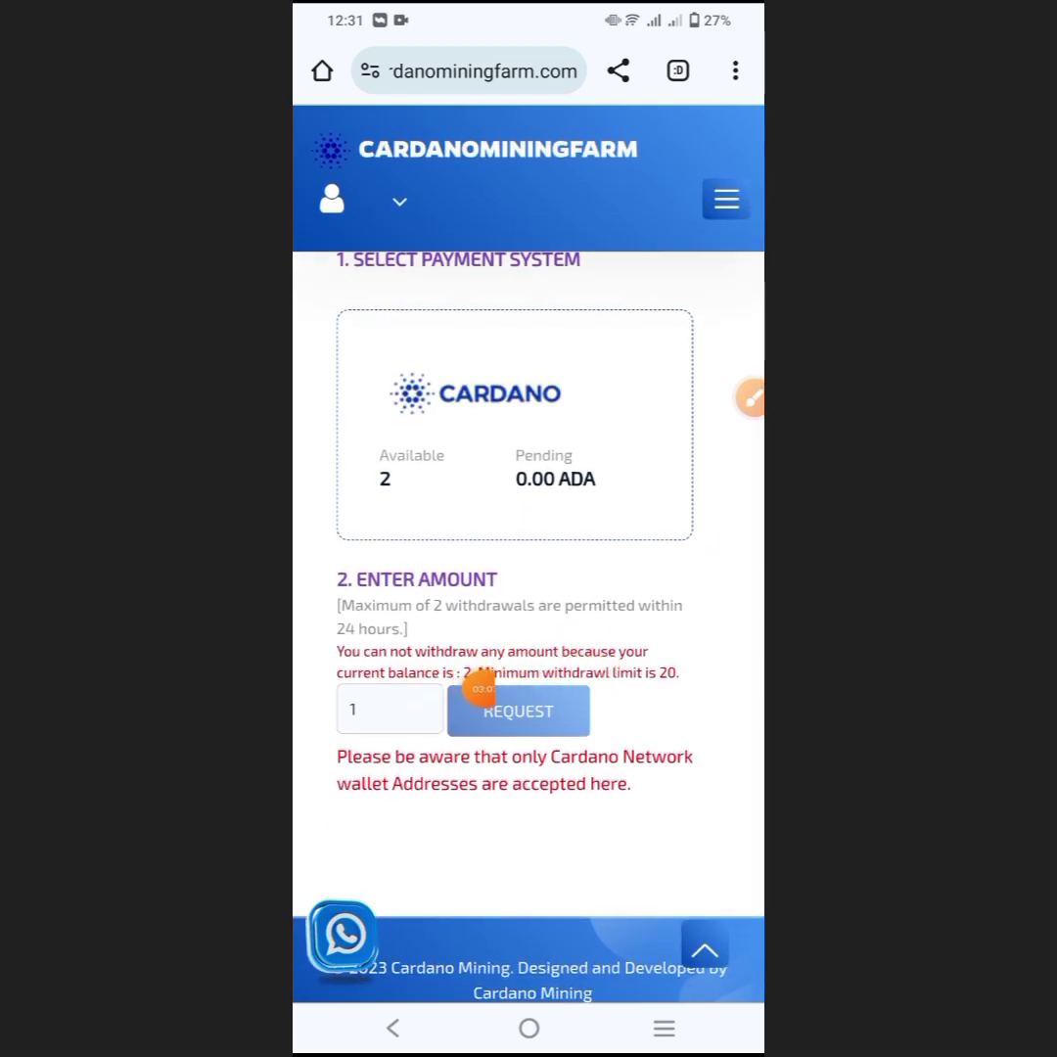
pyautogui.moveTo(488, 680)
pyautogui.mouseDown()
pyautogui.moveTo(707, 657)
pyautogui.moveTo(734, 622)
pyautogui.mouseUp()
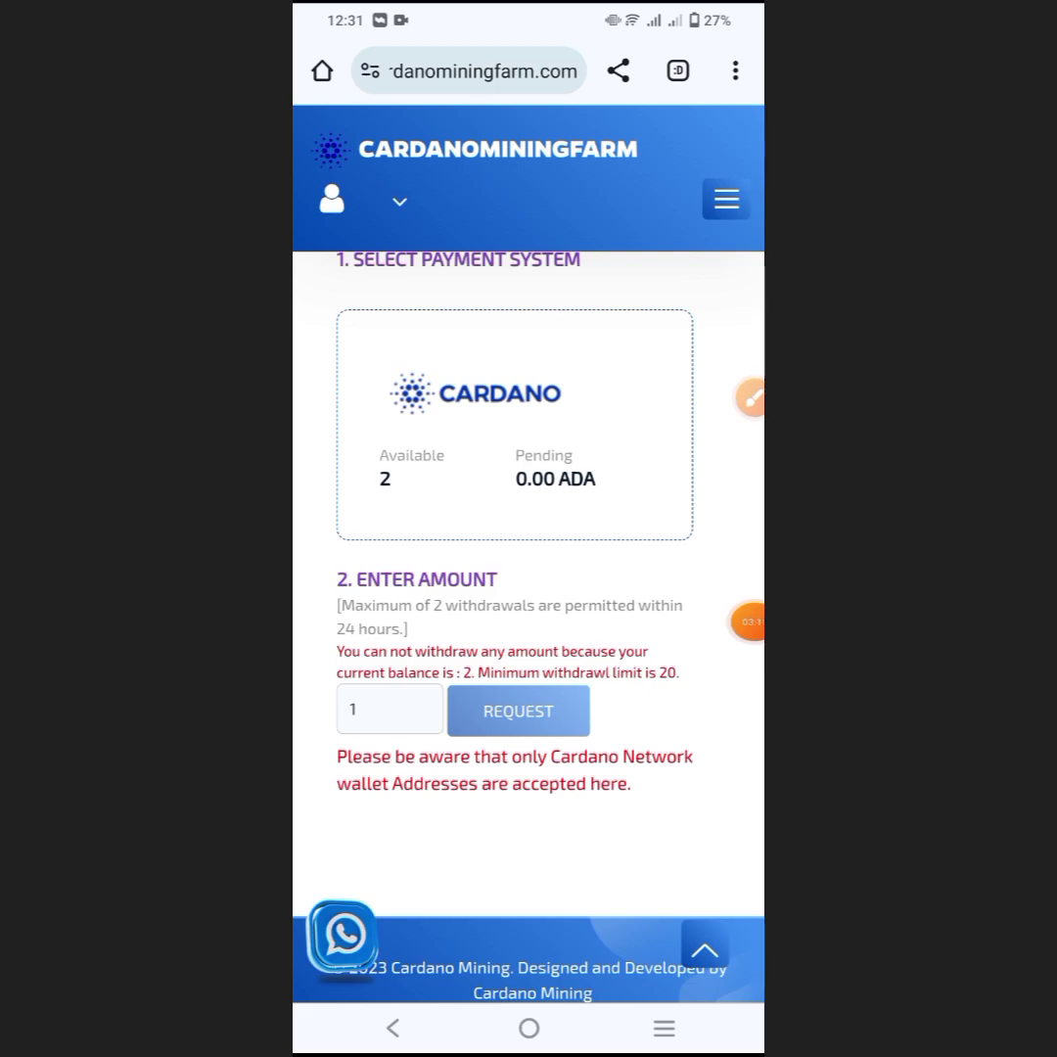
pyautogui.moveTo(752, 621); pyautogui.dragTo(735, 579)
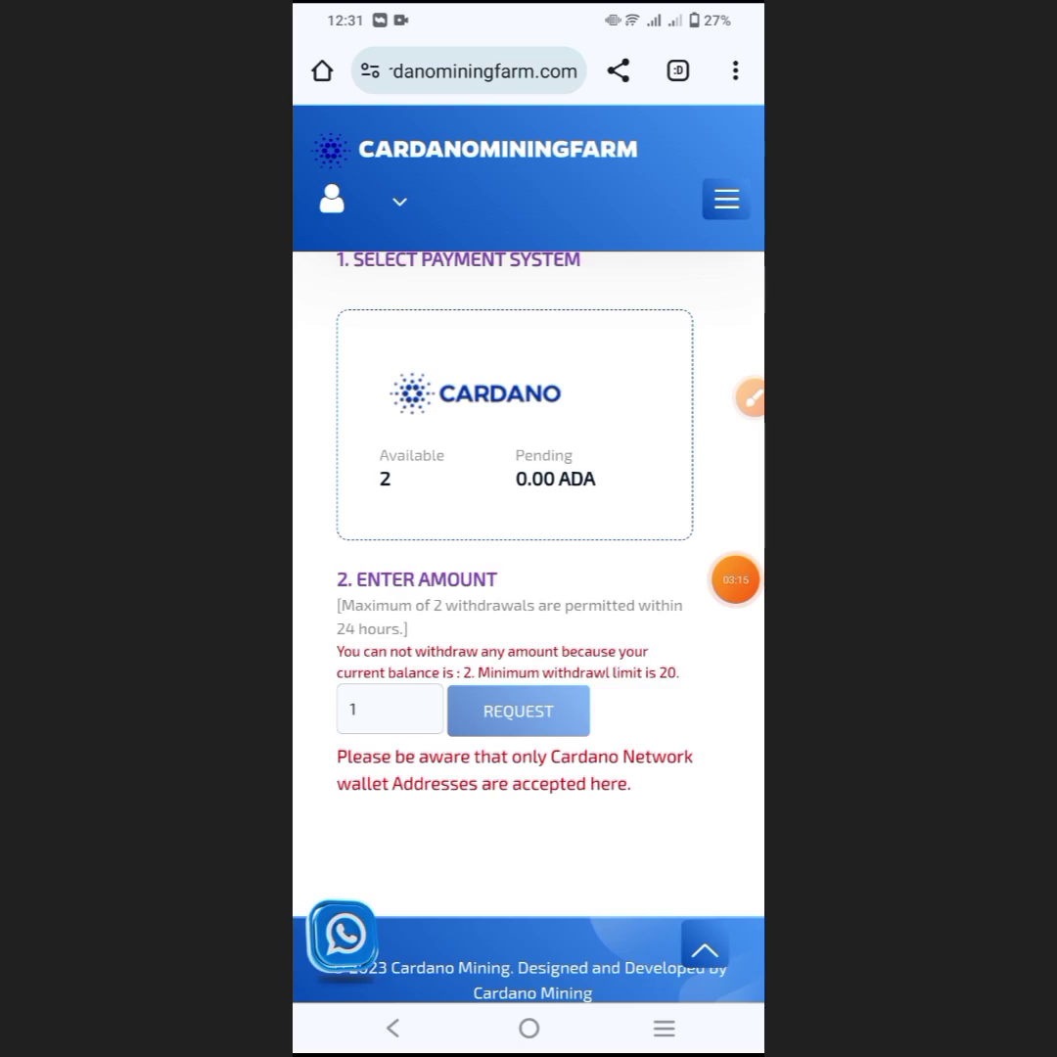
pyautogui.moveTo(752, 580)
pyautogui.mouseDown()
pyautogui.moveTo(446, 440)
pyautogui.moveTo(448, 798)
pyautogui.moveTo(744, 750)
pyautogui.moveTo(529, 833)
pyautogui.moveTo(658, 465)
pyautogui.moveTo(735, 556)
pyautogui.mouseUp()
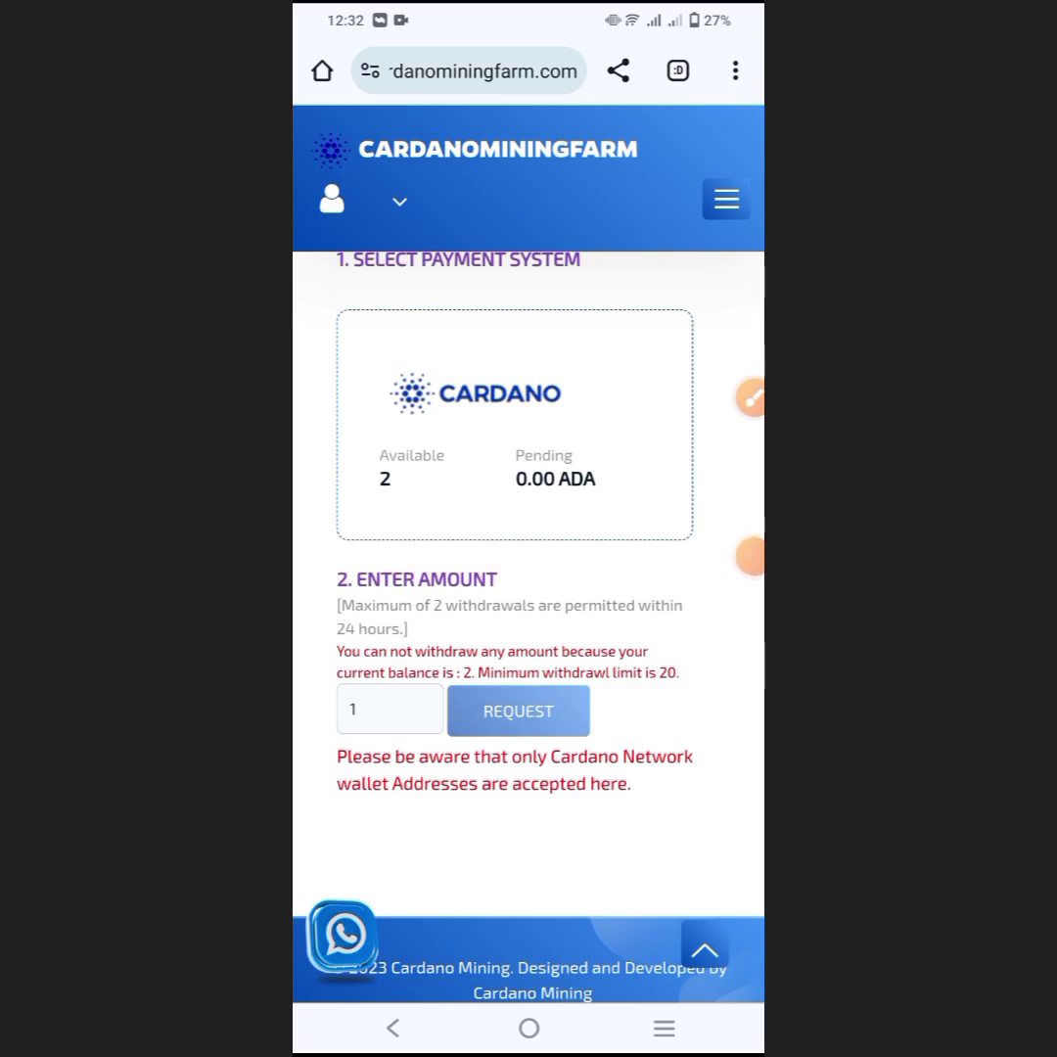
pyautogui.moveTo(752, 556)
pyautogui.mouseDown()
pyautogui.moveTo(685, 666)
pyautogui.moveTo(735, 817)
pyautogui.moveTo(321, 722)
pyautogui.moveTo(502, 691)
pyautogui.moveTo(730, 725)
pyautogui.moveTo(523, 618)
pyautogui.moveTo(518, 574)
pyautogui.moveTo(513, 713)
pyautogui.moveTo(735, 836)
pyautogui.mouseUp()
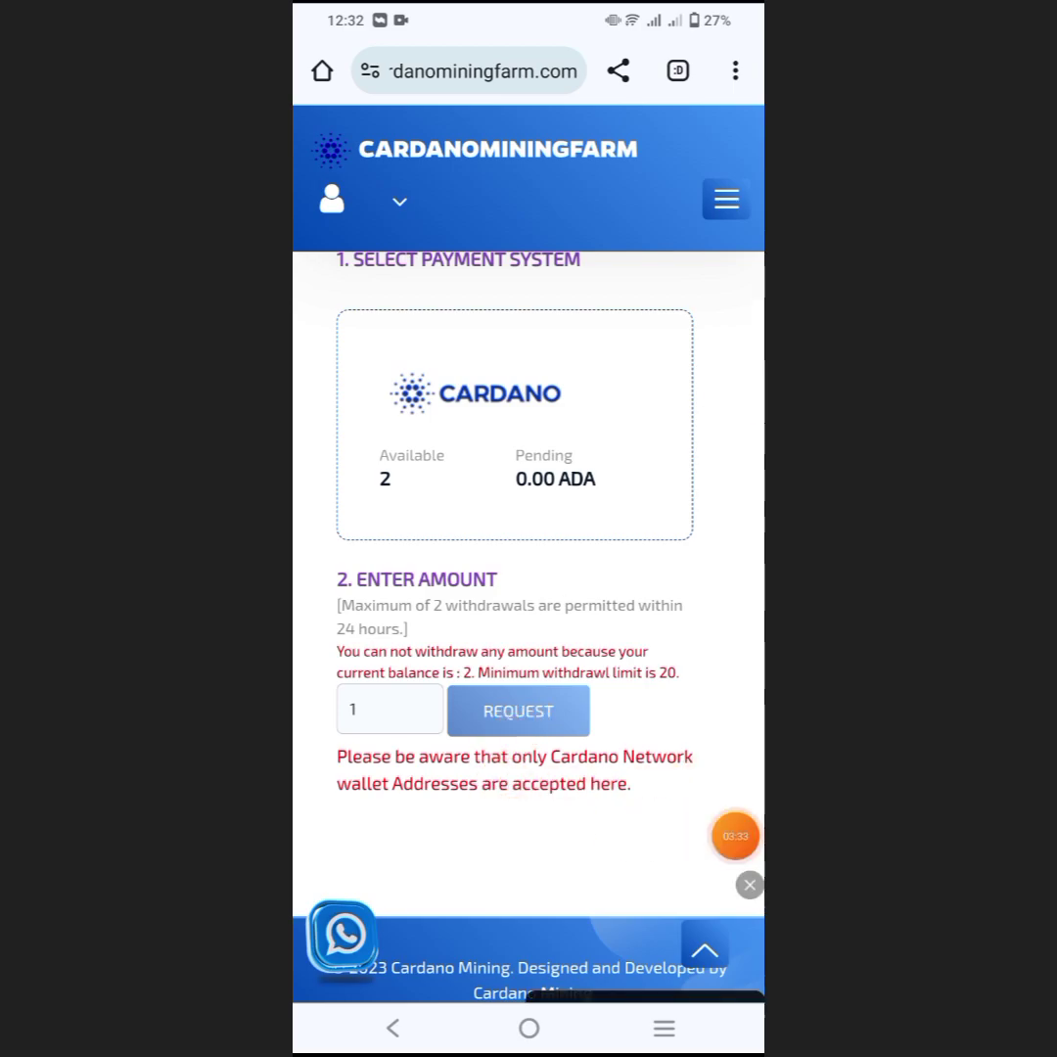
# Try withdrawing an amount of 1, blocked by the 20 ADA minimum, then reload the page
pyautogui.click(735, 836)
pyautogui.moveTo(720, 623); pyautogui.dragTo(575, 725)
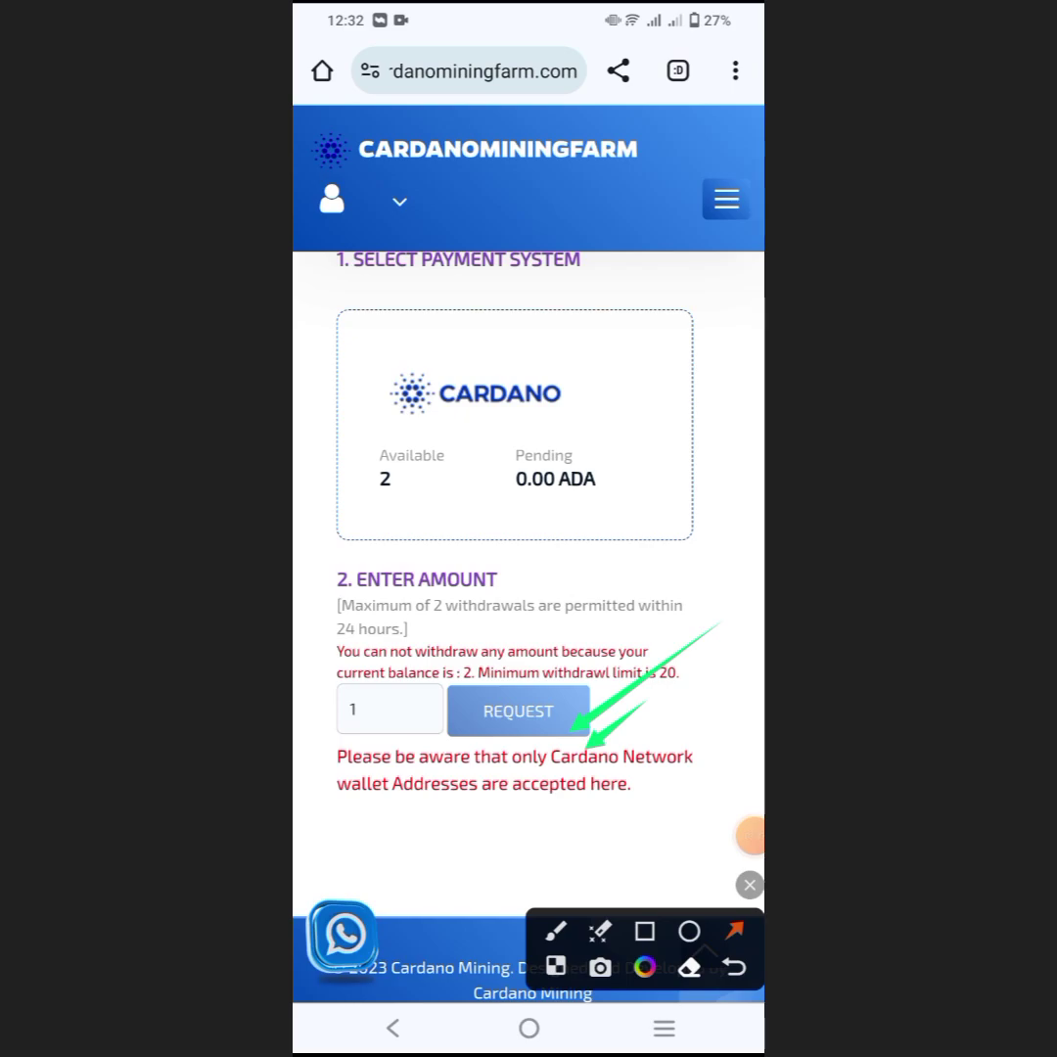
pyautogui.click(749, 885)
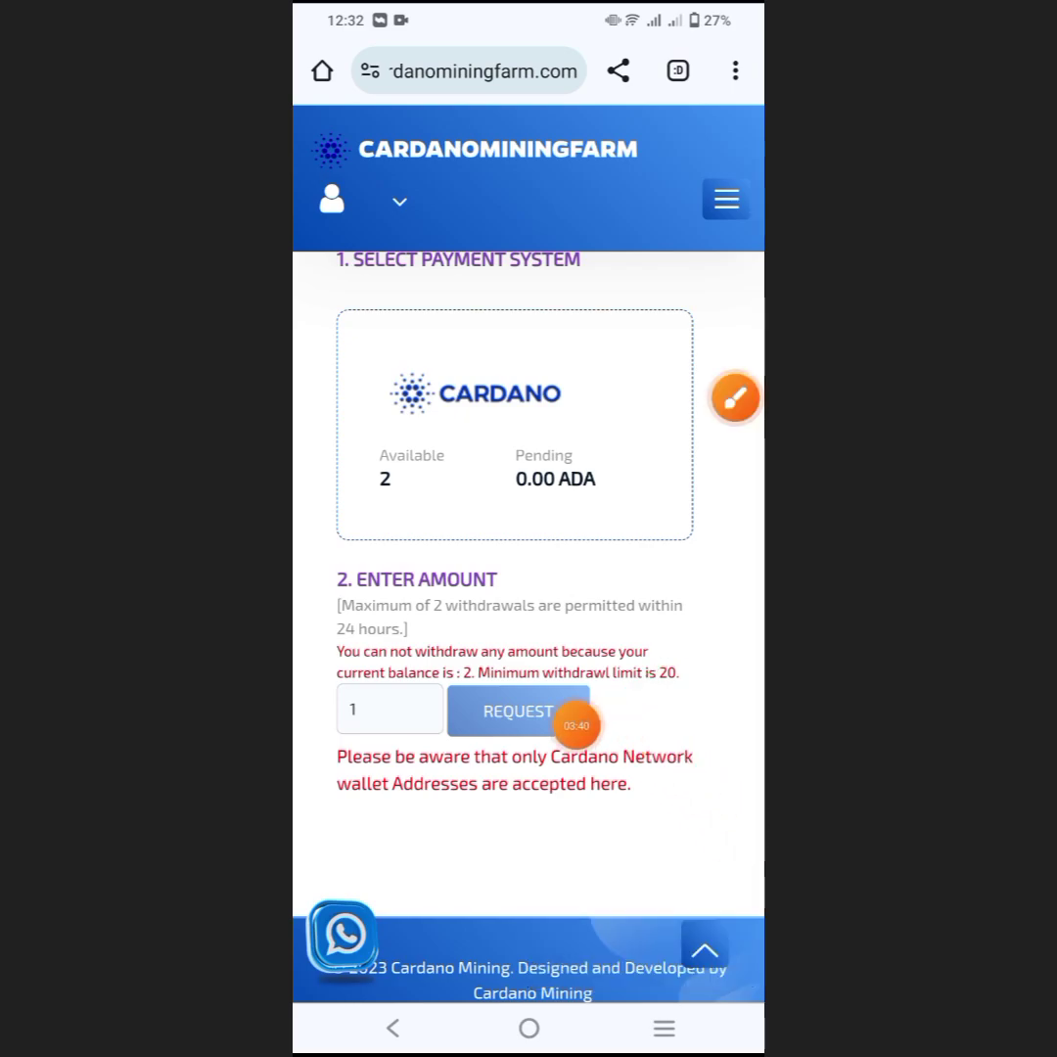
pyautogui.moveTo(576, 725); pyautogui.dragTo(626, 763)
pyautogui.click(518, 712)
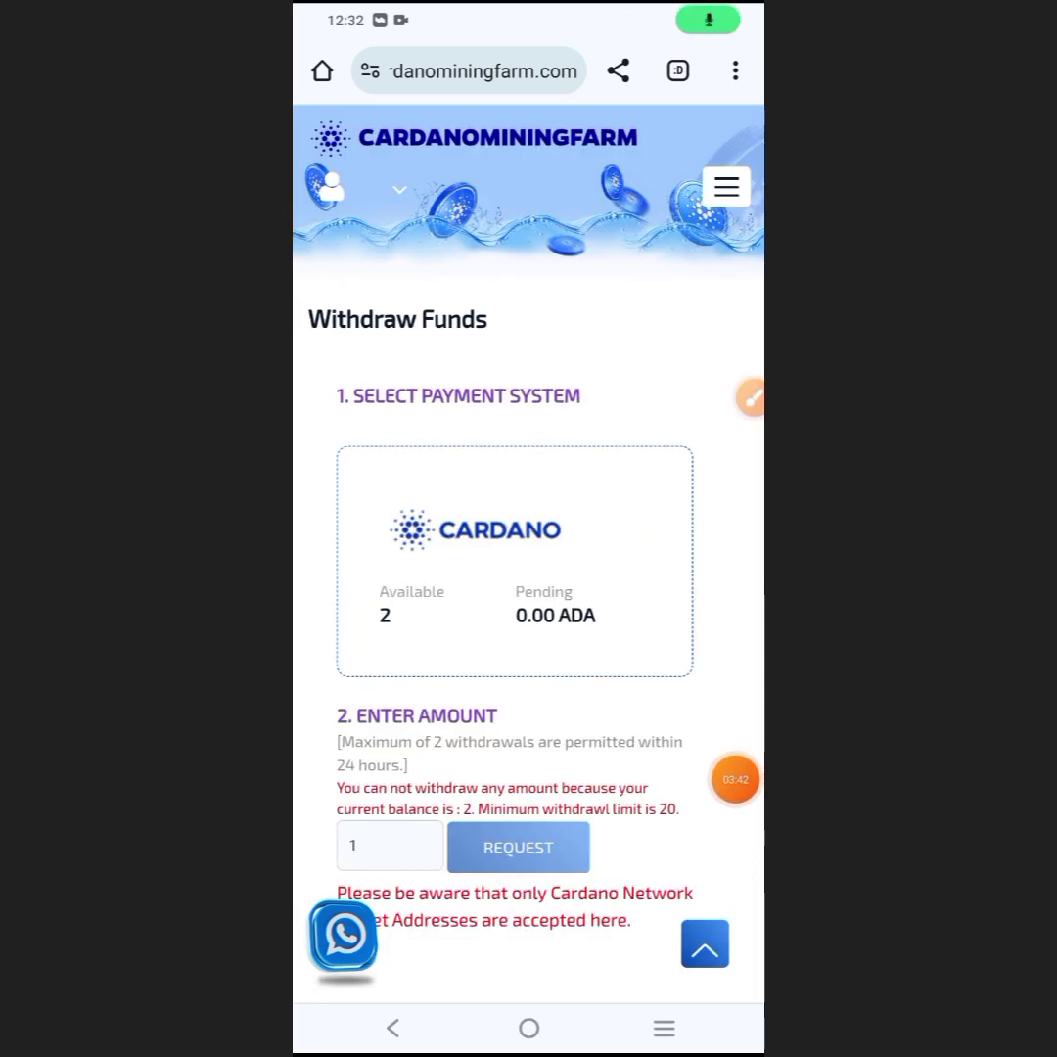
pyautogui.moveTo(735, 780); pyautogui.dragTo(735, 563)
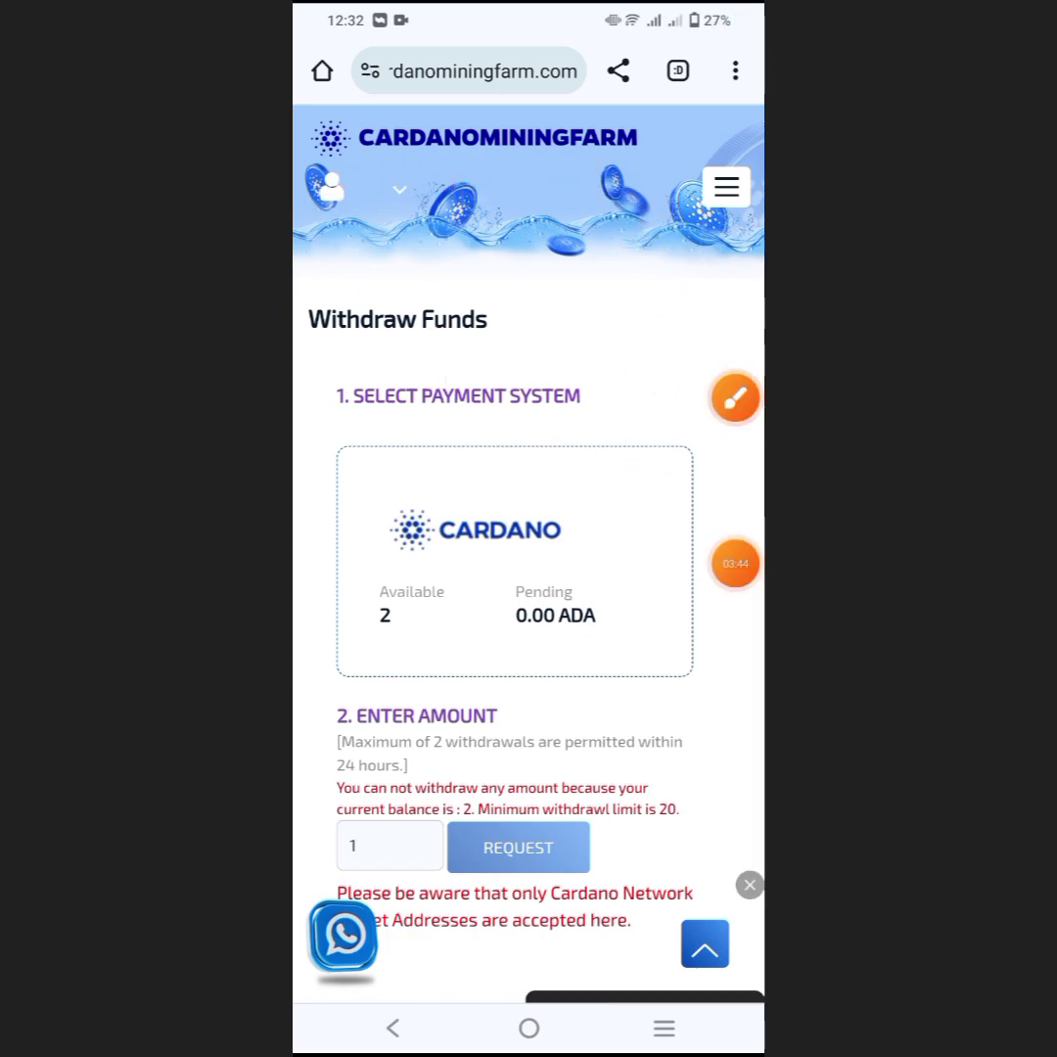
pyautogui.moveTo(587, 573); pyautogui.dragTo(333, 221)
pyautogui.moveTo(578, 207); pyautogui.dragTo(385, 186)
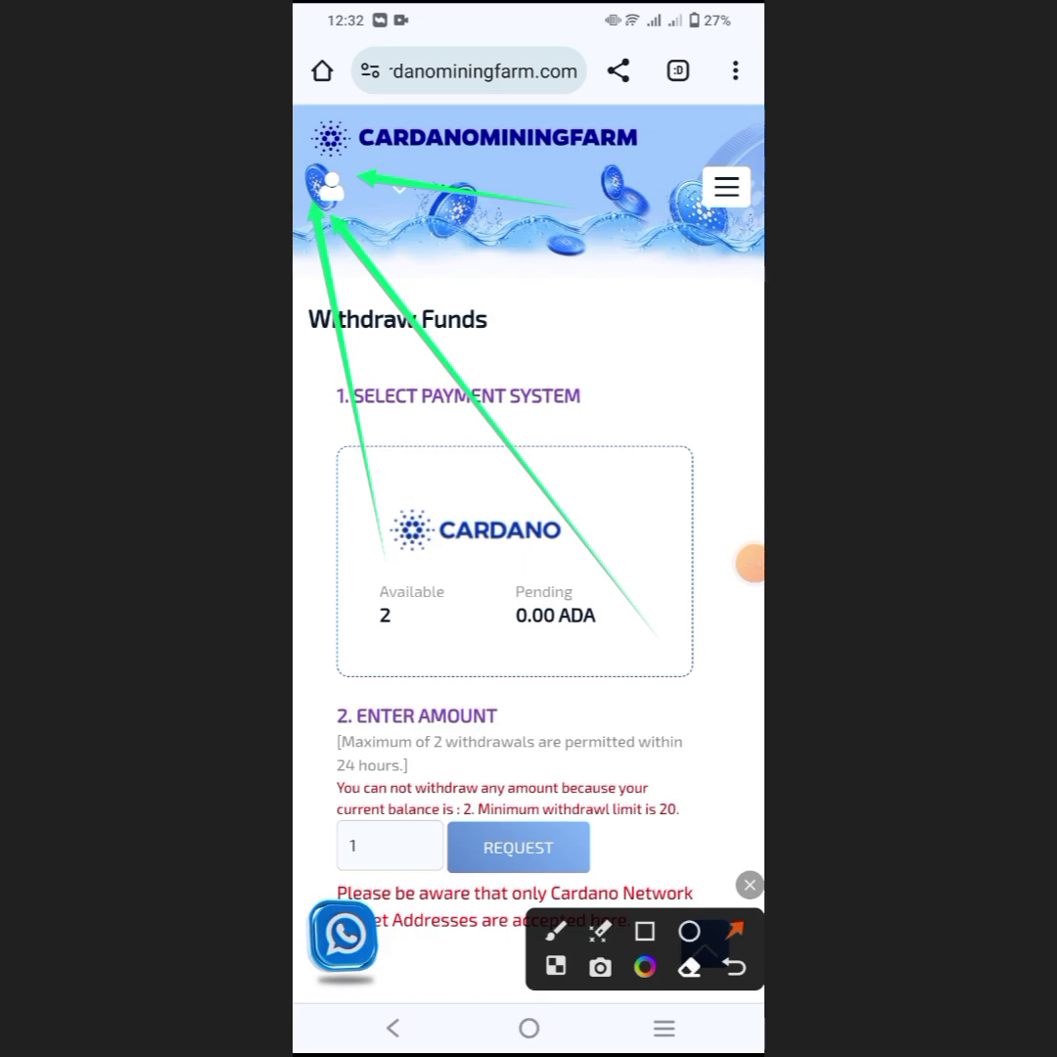
pyautogui.click(750, 885)
pyautogui.click(333, 188)
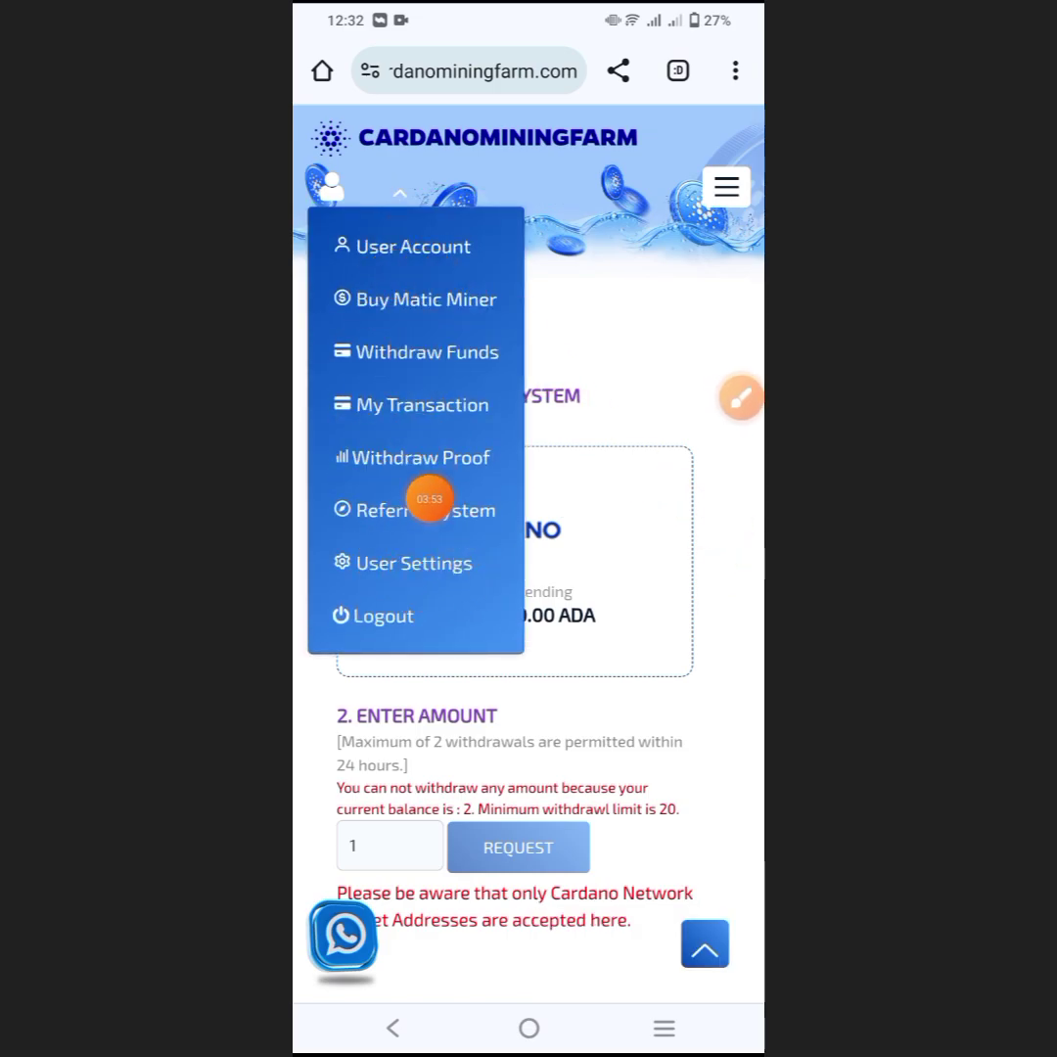
pyautogui.moveTo(429, 499); pyautogui.dragTo(735, 546)
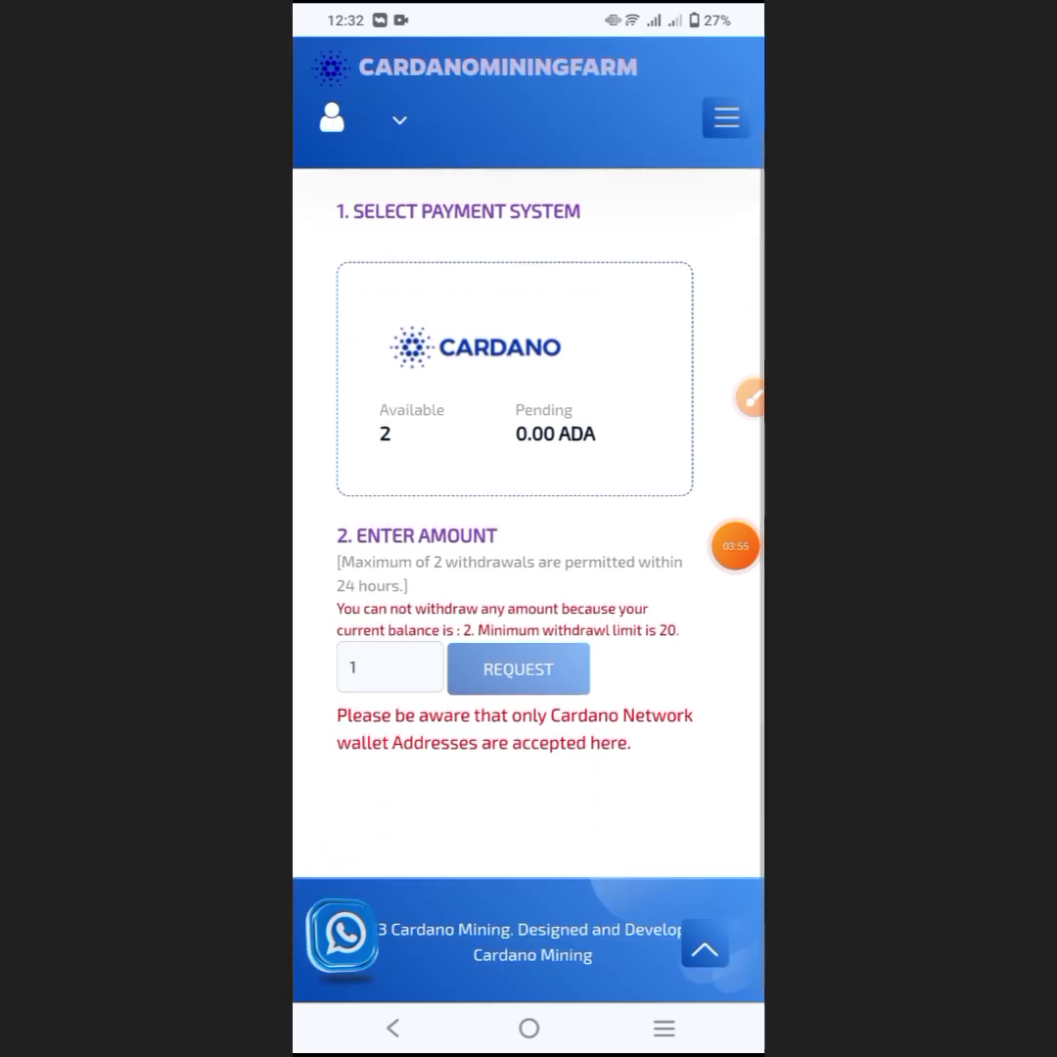